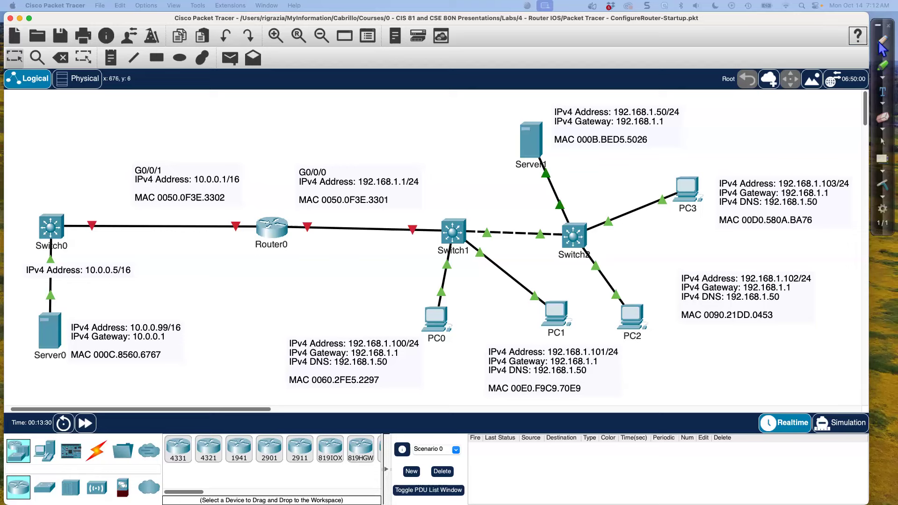
Draw a blue vertical dividing line above and below Router0 with the annotation pen
left_click(883, 42)
left_click(883, 52)
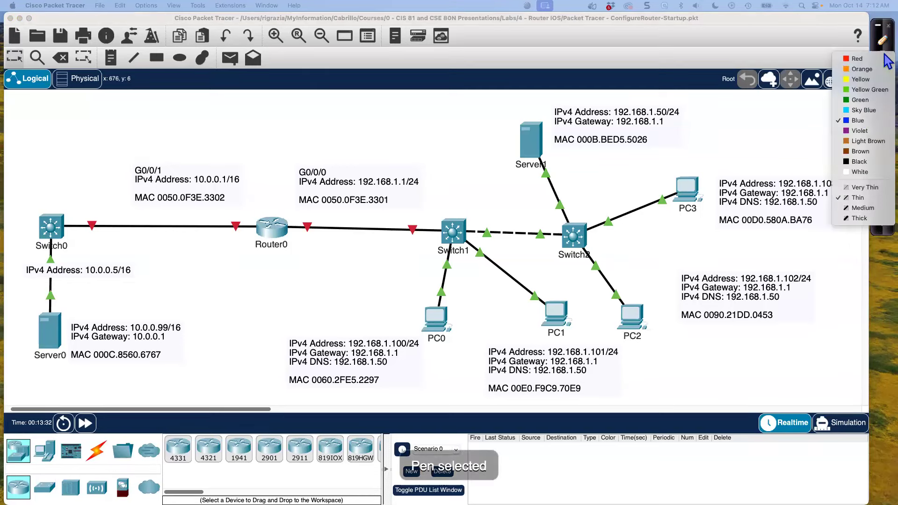
left_click(863, 121)
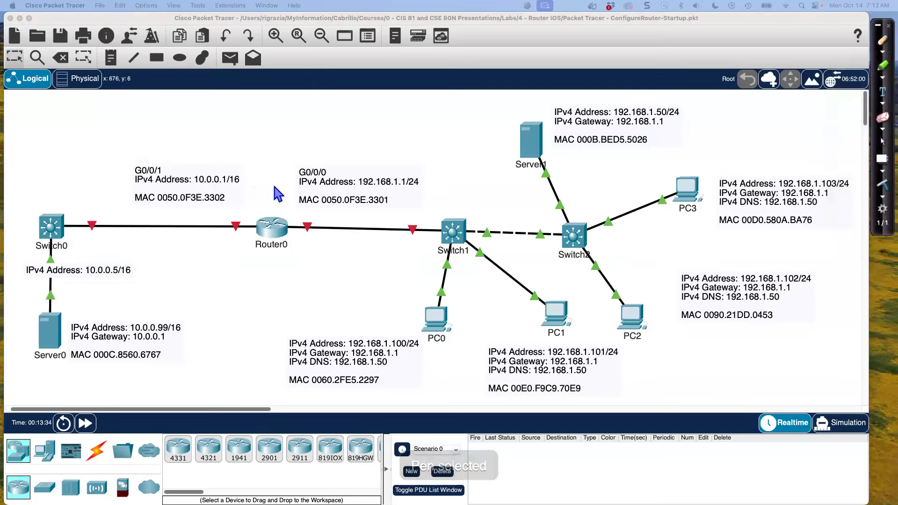
left_click_drag(273, 149, 274, 218)
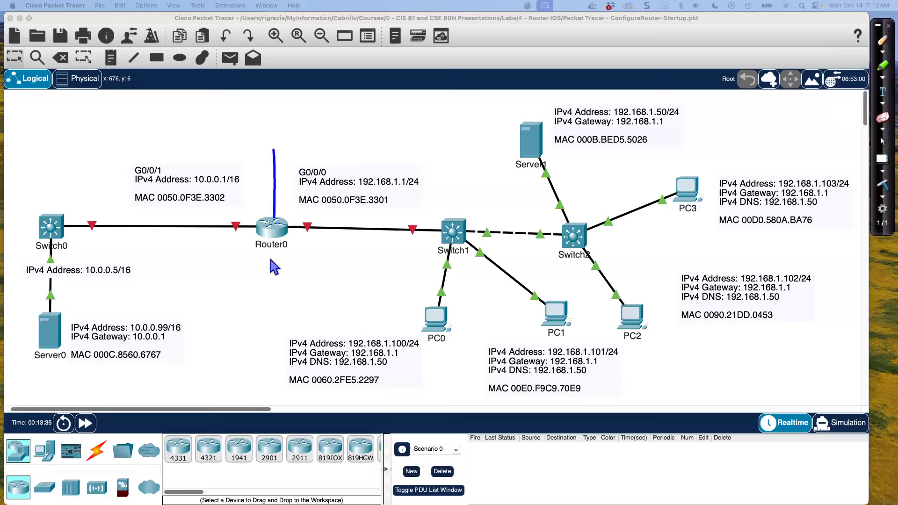
left_click_drag(270, 320, 264, 331)
Handwrite the network addresses 192.168.1.0/24 above the Switch1 side and 10.0.0.0/16 above the Switch0 side
mouse_move(331, 104)
left_mouse_down()
mouse_move(331, 118)
mouse_move(345, 108)
mouse_move(349, 119)
mouse_move(393, 109)
mouse_move(410, 118)
left_mouse_up()
left_click(419, 117)
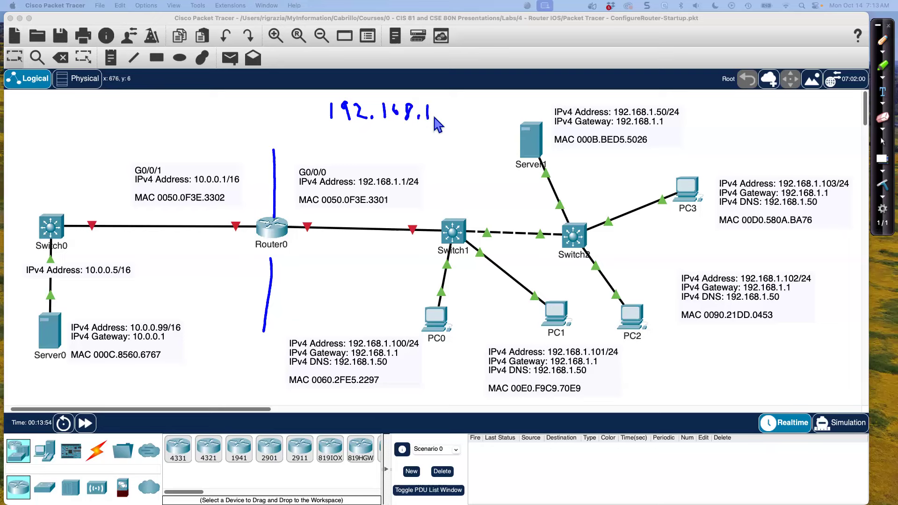
left_click_drag(447, 107, 495, 119)
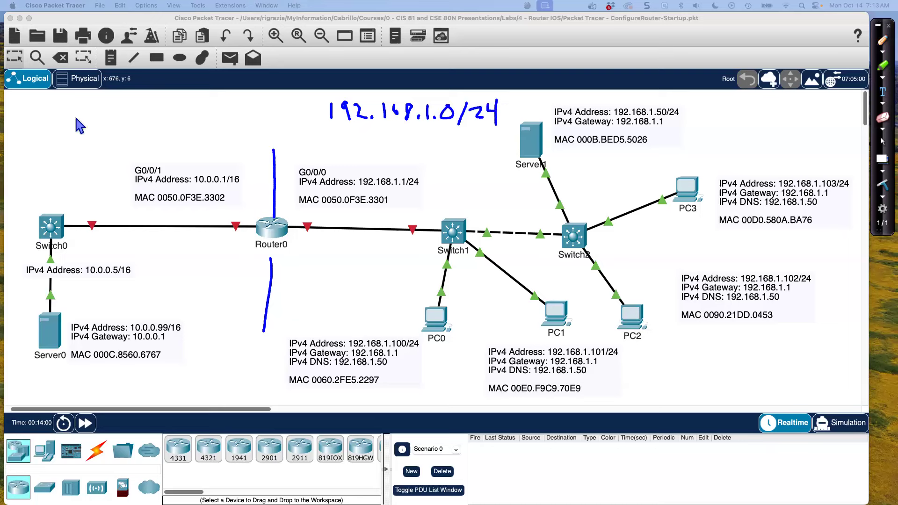
mouse_move(65, 103)
left_mouse_down()
mouse_move(64, 115)
mouse_move(82, 116)
mouse_move(201, 113)
left_mouse_up()
left_click(150, 115)
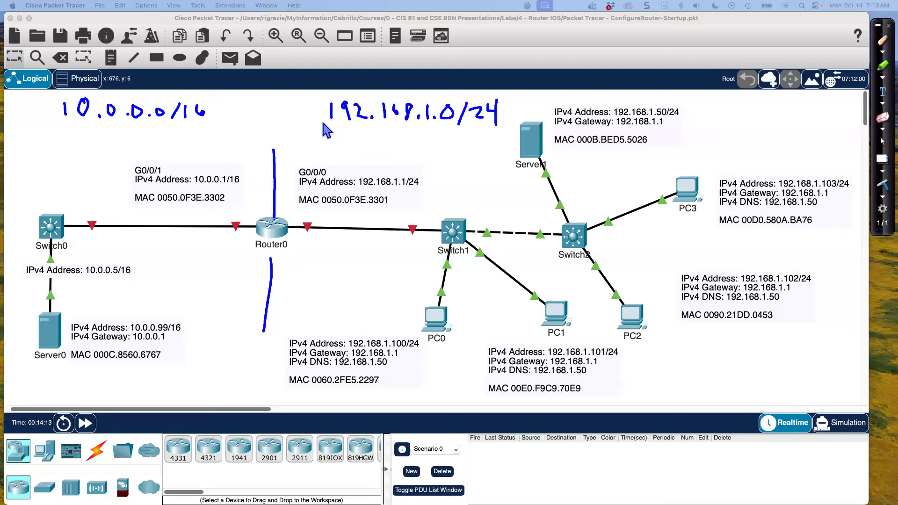
Bracket the network portions of both handwritten addresses and underline their /16 and /24 prefix lengths
left_click_drag(423, 131, 431, 127)
left_click_drag(92, 128, 123, 122)
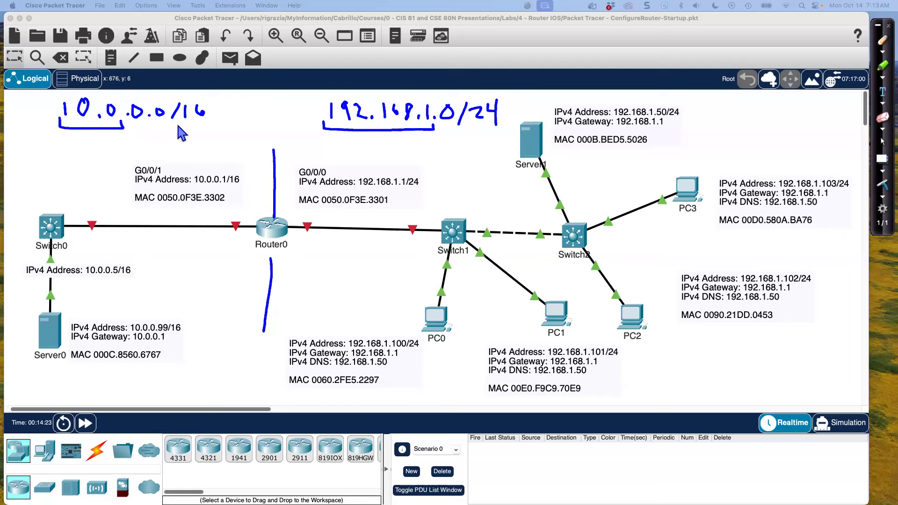
left_click_drag(172, 126, 200, 124)
left_click_drag(470, 131, 496, 123)
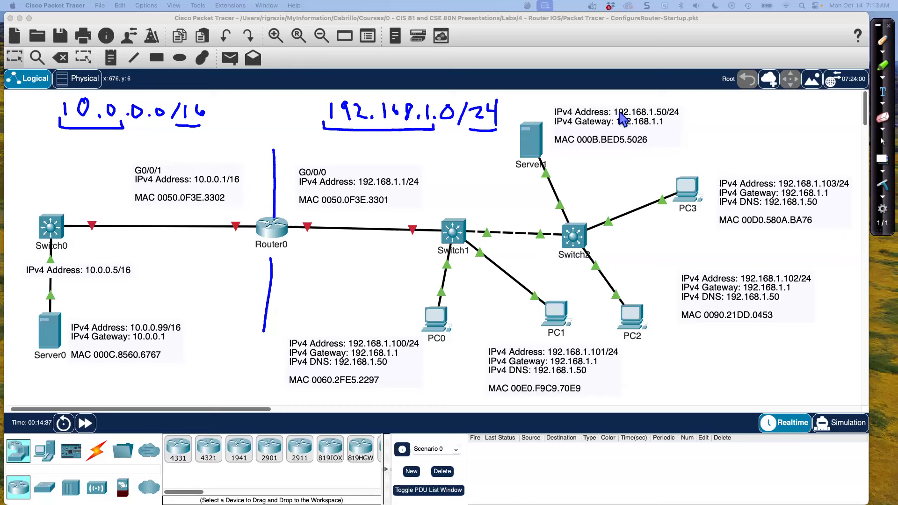
Bracket the 192.168.1 network portion in the IPv4 addresses of Server1, PC3, PC2, PC1, PC0 and interface G0/0/0
left_click_drag(615, 106, 653, 103)
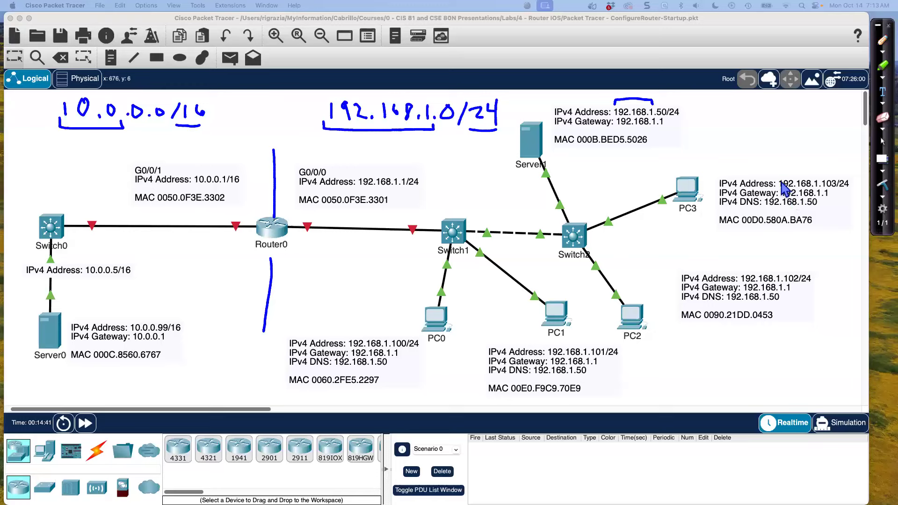
left_click_drag(777, 179, 818, 177)
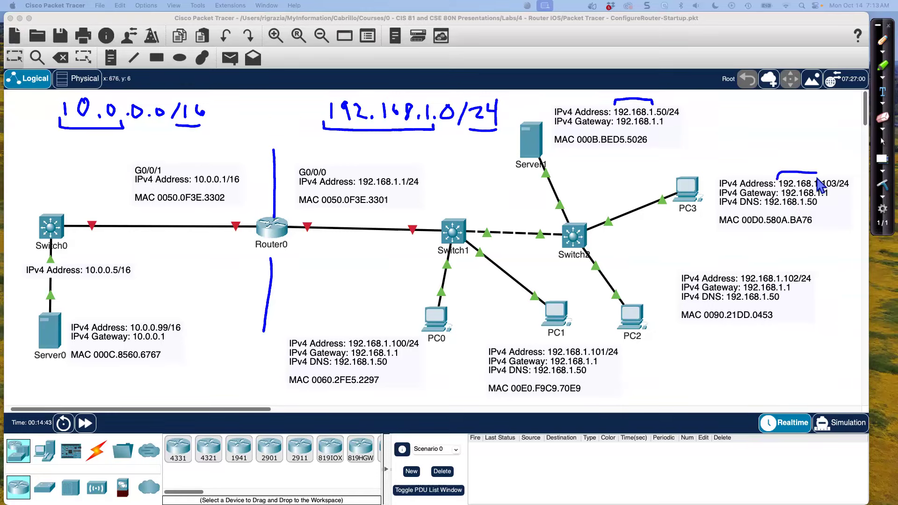
mouse_move(742, 275)
left_mouse_down()
mouse_move(758, 266)
mouse_move(780, 271)
left_mouse_up()
left_click_drag(545, 347, 587, 347)
left_click_drag(347, 340, 388, 336)
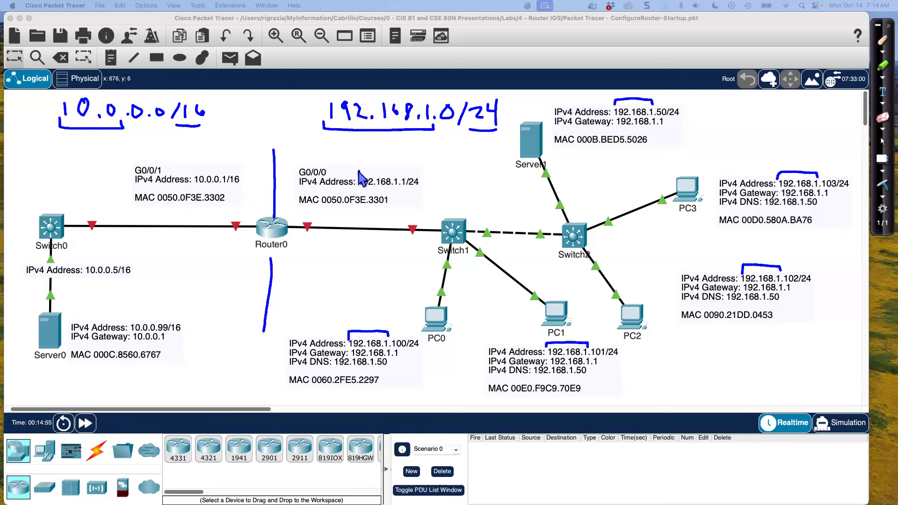
left_click_drag(359, 170, 358, 176)
mouse_move(358, 171)
left_mouse_down()
mouse_move(410, 171)
mouse_move(399, 176)
left_mouse_up()
Underline the /24 prefix of Server1, PC3, PC2, PC1, PC0 and interface G0/0/0
left_click_drag(670, 120, 677, 118)
left_click_drag(836, 190, 845, 190)
left_click_drag(799, 283, 810, 282)
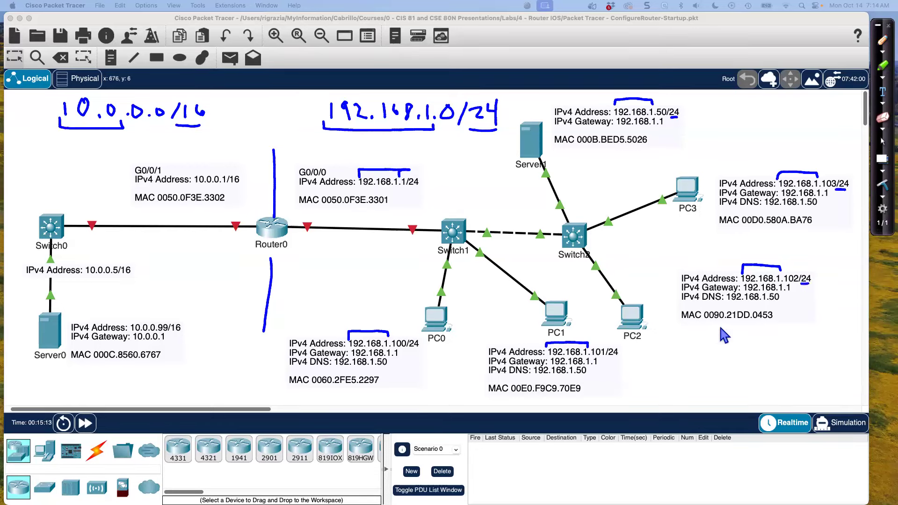
left_click_drag(610, 359, 620, 356)
left_click_drag(408, 350, 419, 349)
left_click_drag(409, 188, 415, 189)
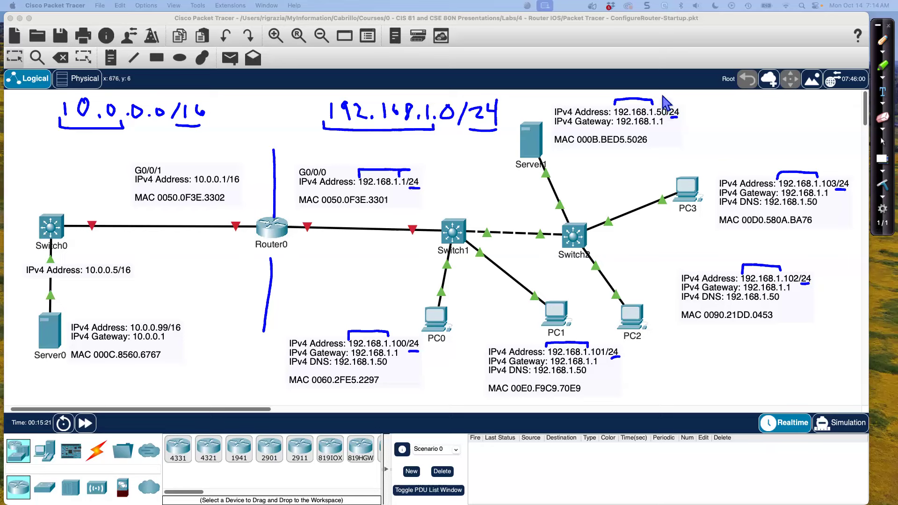
Mark the host portions of the IPv4 addresses on the 192.168.1.0/24 network with short ticks
left_click_drag(662, 95, 662, 101)
left_click_drag(793, 266, 793, 271)
left_click_drag(602, 336, 602, 342)
left_click_drag(399, 330, 399, 335)
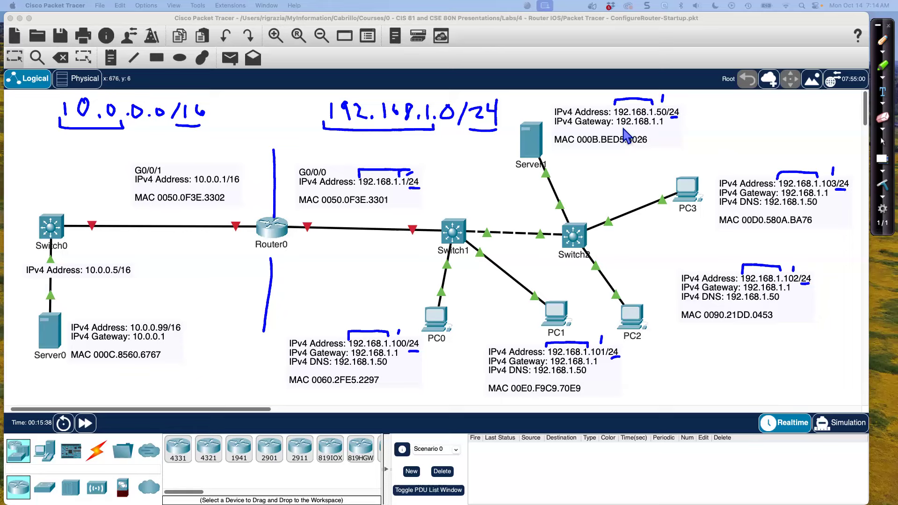
Underline the 192.168.1.1 gateway of Server1 and the four PCs, and draw an arrow to the G0/0/0 address
left_click_drag(617, 127, 664, 127)
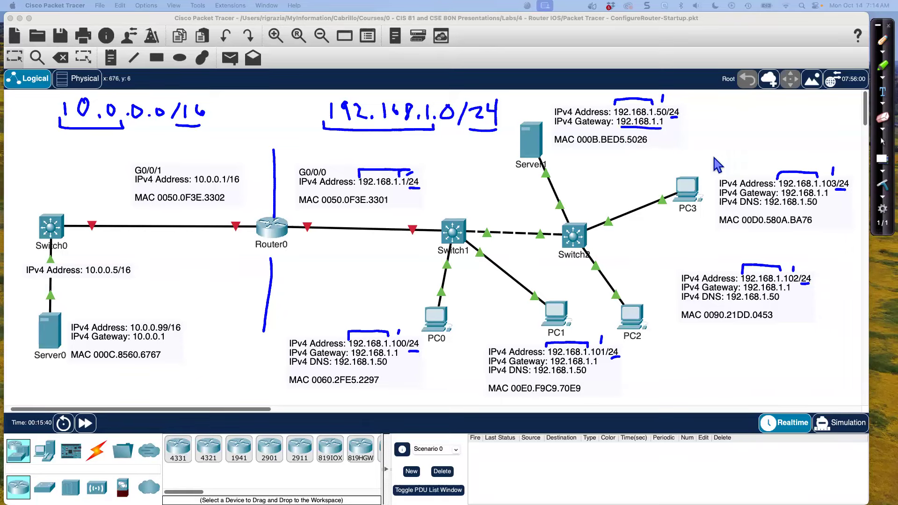
left_click_drag(781, 199, 826, 199)
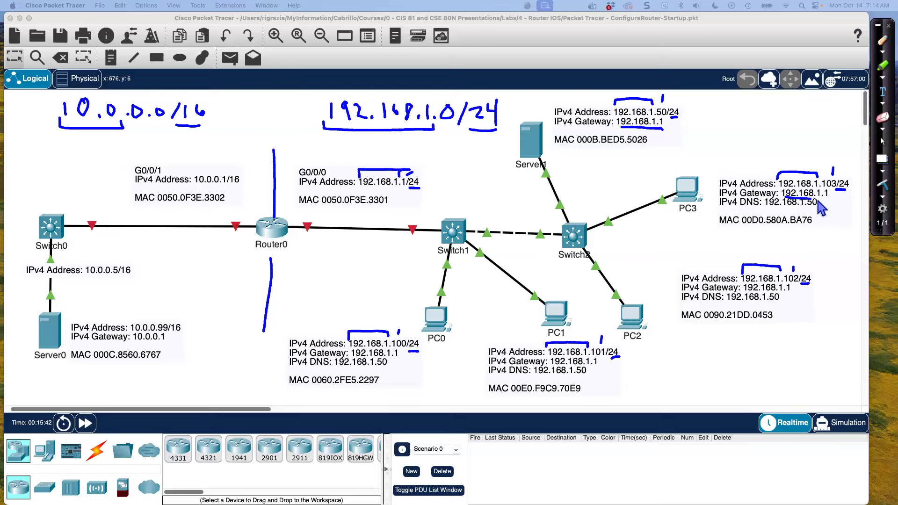
left_click_drag(747, 292, 787, 292)
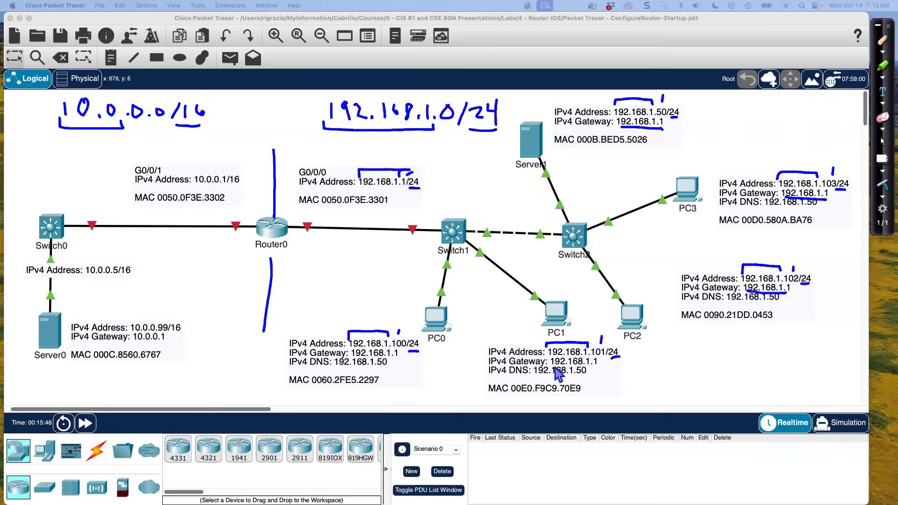
left_click_drag(552, 367, 596, 367)
left_click_drag(358, 358, 397, 358)
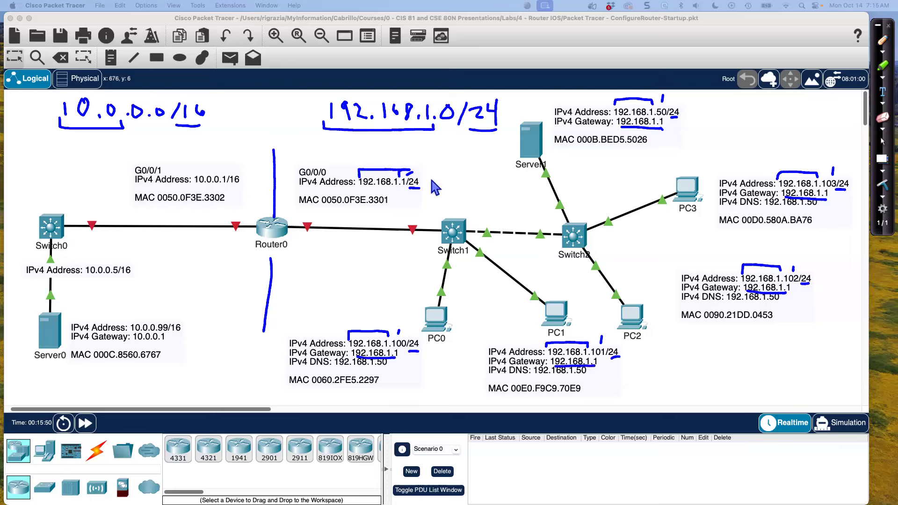
left_click_drag(450, 178, 434, 182)
Bracket the 10.0 network portion and underline the /16 prefix for interface G0/0/1 and Server0
left_click_drag(194, 173, 209, 170)
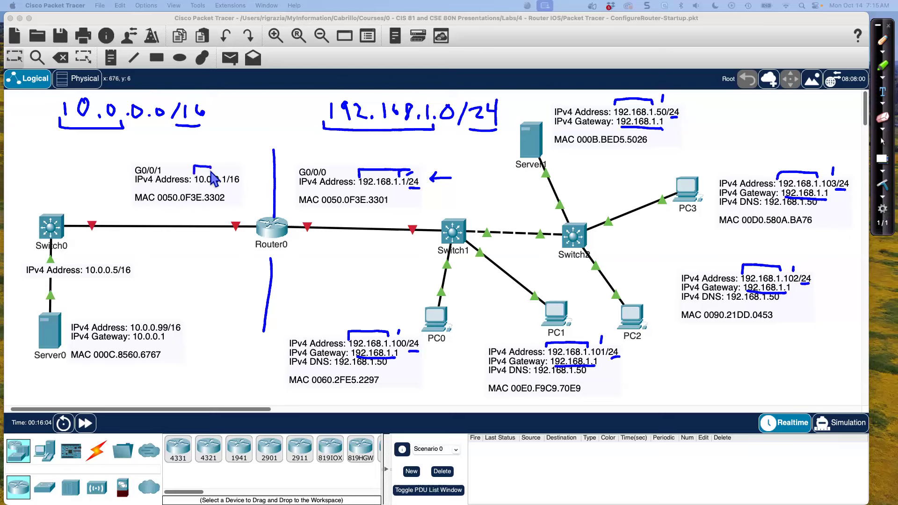
left_click_drag(133, 322, 149, 322)
left_click_drag(229, 186, 240, 184)
left_click_drag(169, 334, 189, 333)
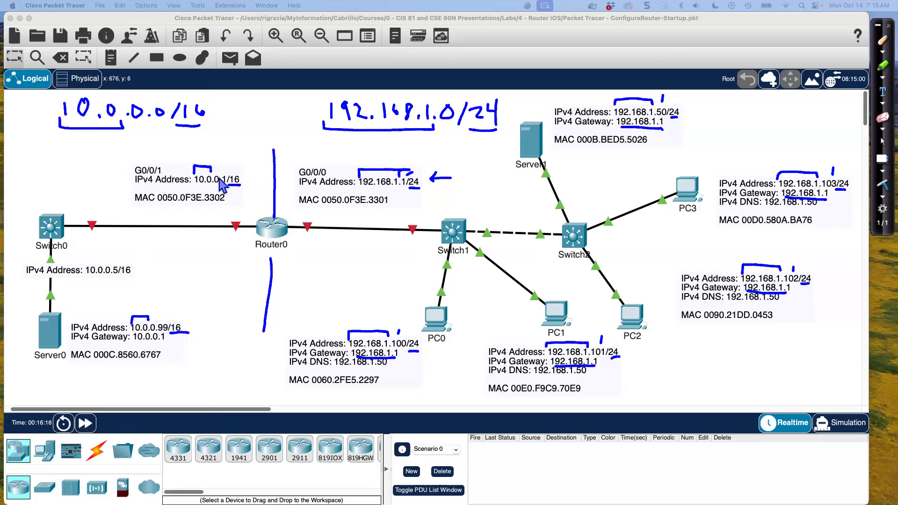
Mark the host portions for G0/0/1 and Server0, then underline Server0's gateway and draw an arrow to the G0/0/1 address
left_click_drag(216, 171, 225, 171)
left_click_drag(153, 324, 160, 311)
left_click_drag(134, 345, 165, 345)
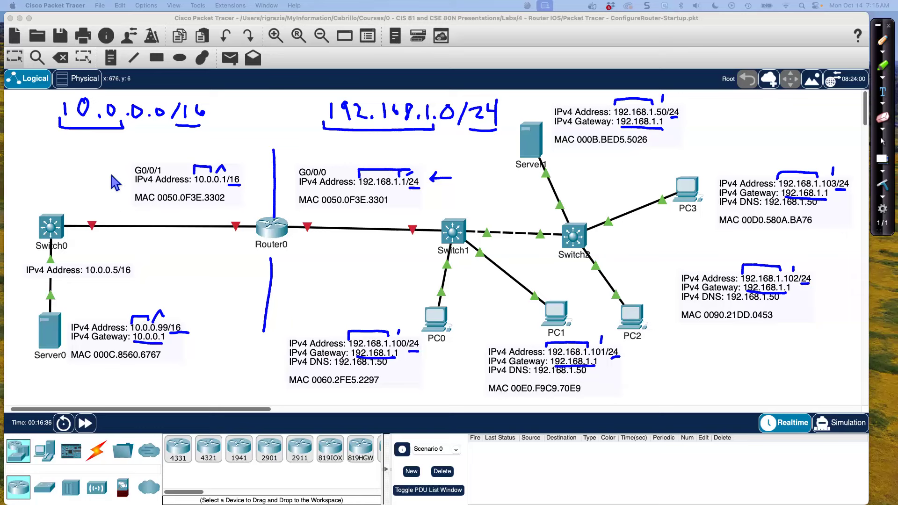
left_click_drag(108, 176, 122, 183)
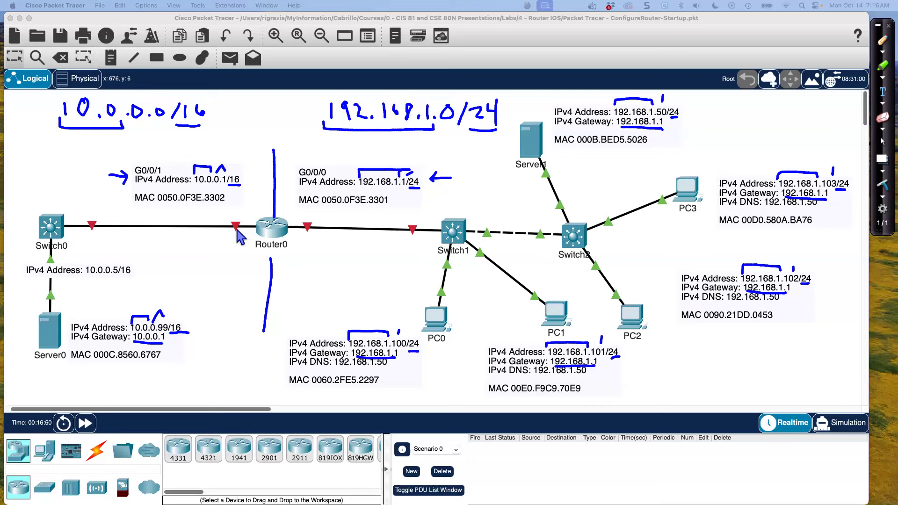
Leave the pen mode and clear all annotations from the topology
key("Escape")
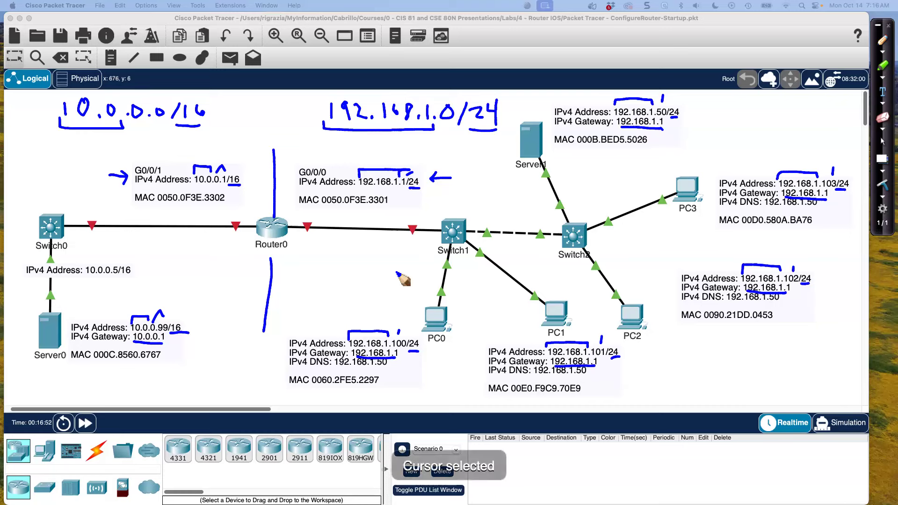
left_click(882, 186)
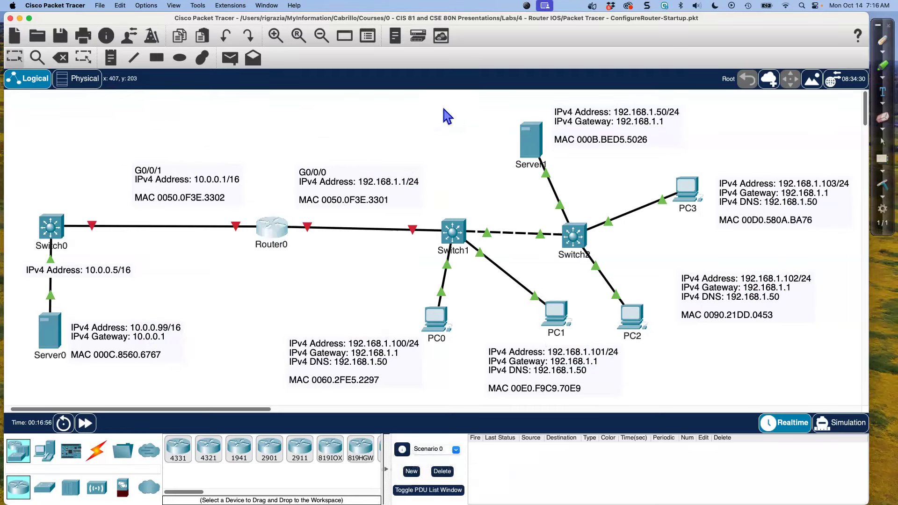
Open Router0's device window, enlarge it beside the topology, and start a session in its command line interface
left_click_drag(453, 125, 552, 22)
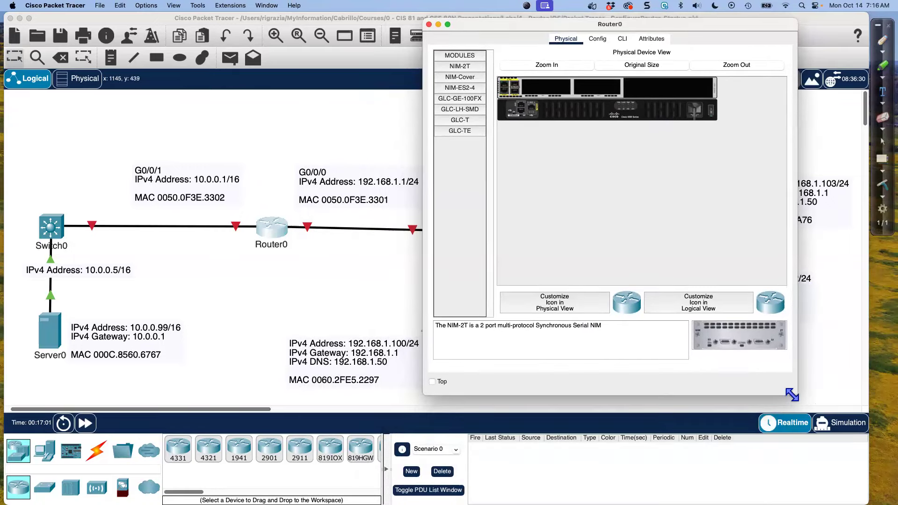
left_click_drag(791, 395, 852, 424)
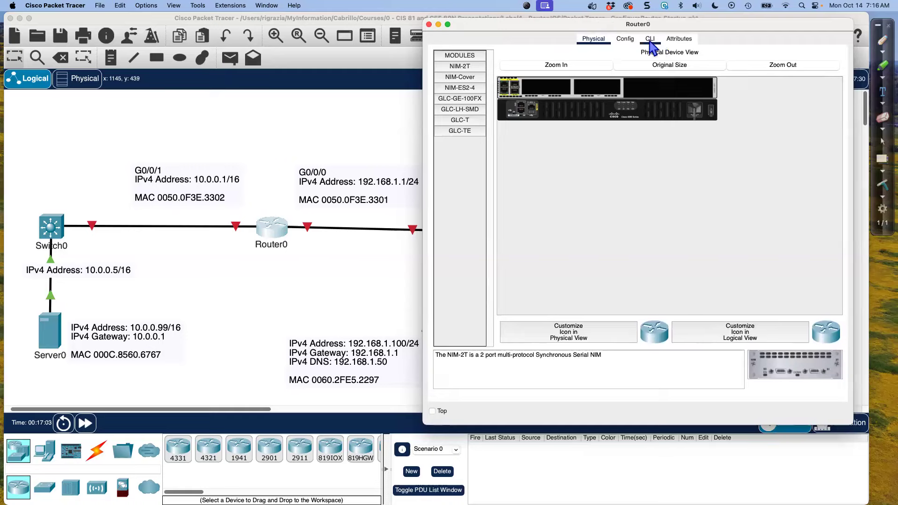
left_click(650, 39)
key("Return")
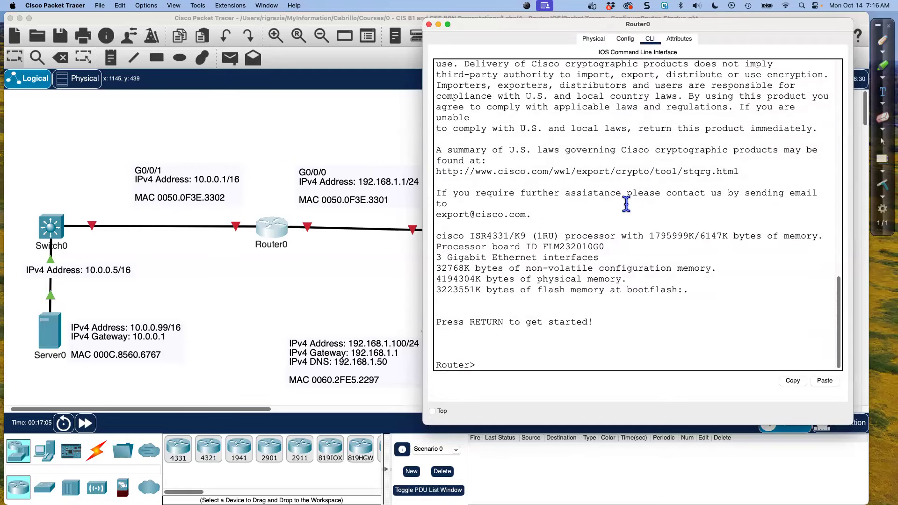
Enter privileged mode with enable and global configuration mode with conf t on Router0
type("enable")
key("Return")
type("conf t")
key("Return")
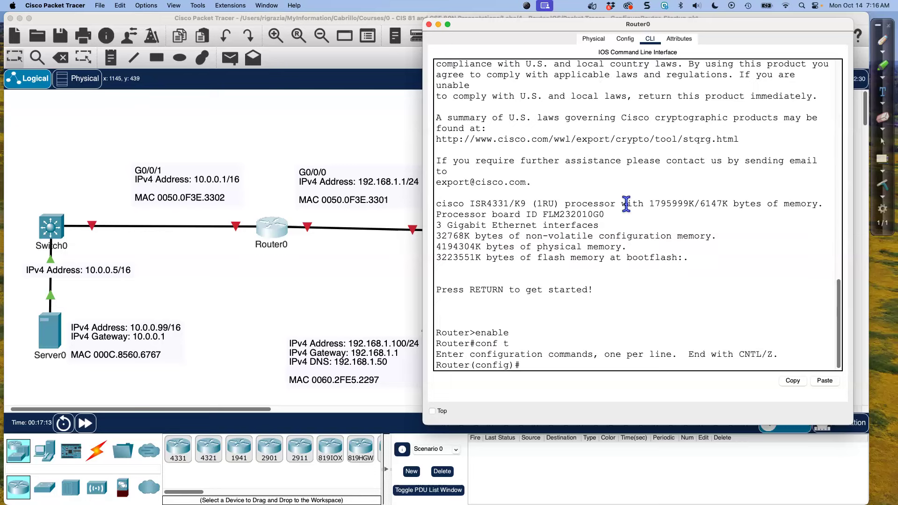
Set the router's hostname to Edge-Router
type("hostame")
key("BackSpace")
key("BackSpace")
type("name Edge-Router")
key("Return")
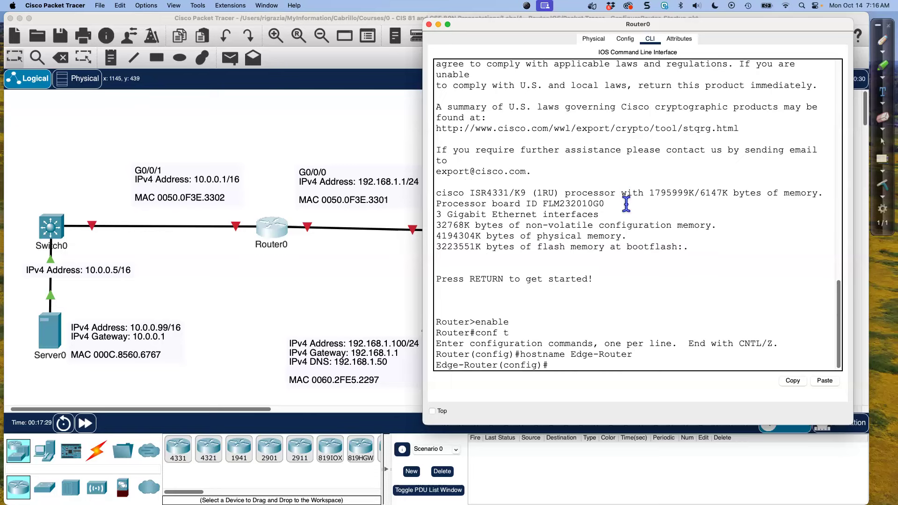
Disable DNS lookup on the router with the command no ip domain-lookup
type("no ip domain-lookup")
key("Return")
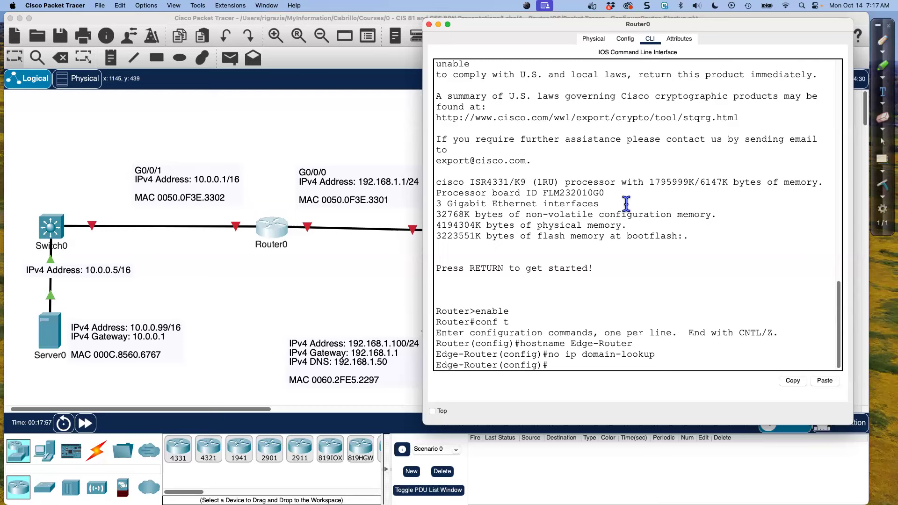
Configure the router's privileged-mode password with the enable secret command
type("enable secret class")
key("Return")
Enter console line configuration with the command line con 0
type("lone")
key("BackSpace")
key("BackSpace")
key("BackSpace")
type("ine con 0")
key("Return")
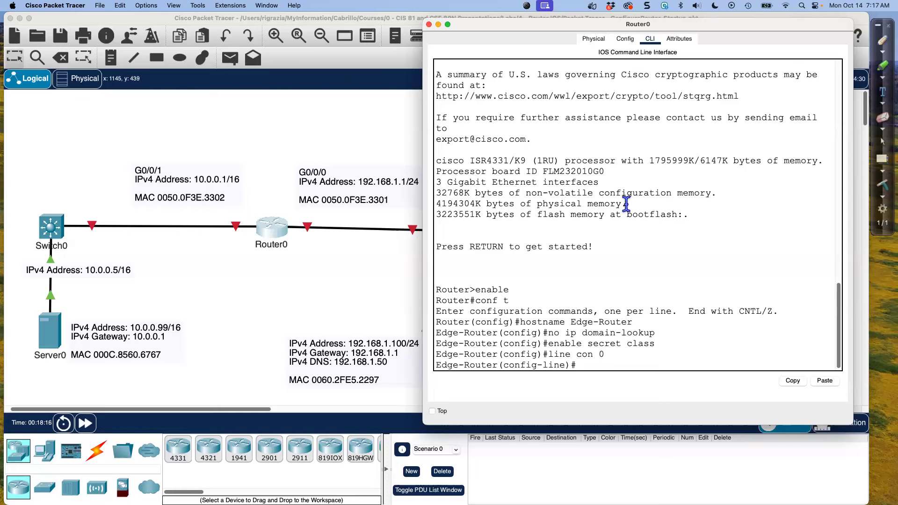
Set the console line password and require it for access with the login command
type("logi")
key("BackSpace")
key("BackSpace")
key("BackSpace")
key("BackSpace")
type("password cisco")
key("Return")
type("login")
key("Return")
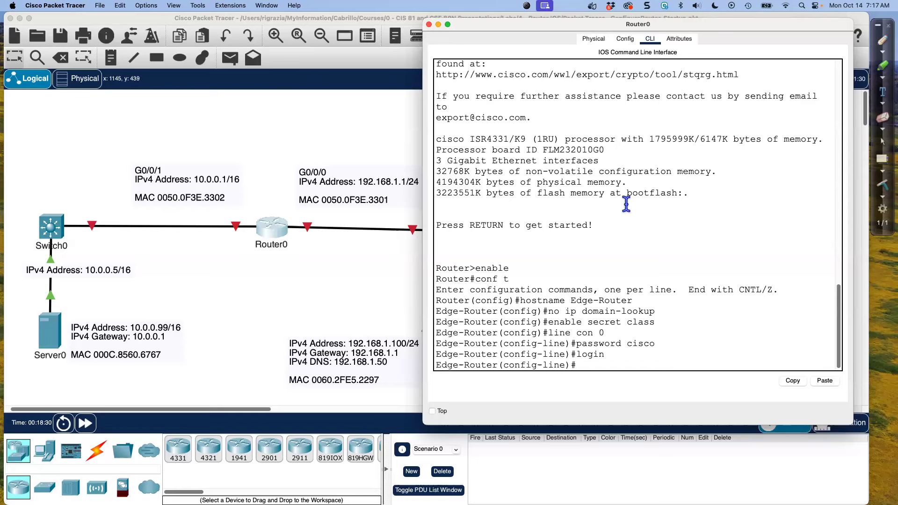
Disable the console inactivity timeout with exec-timeout 0 0
type("exec-timeout 0 0")
key("Return")
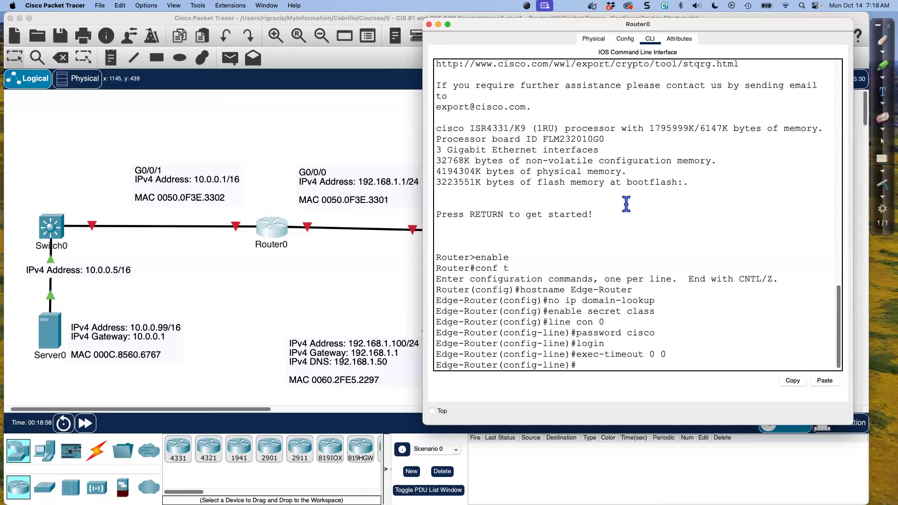
Enable logging synchronous on the console line and exit to global configuration mode
type("logg")
key("Tab")
type("synch")
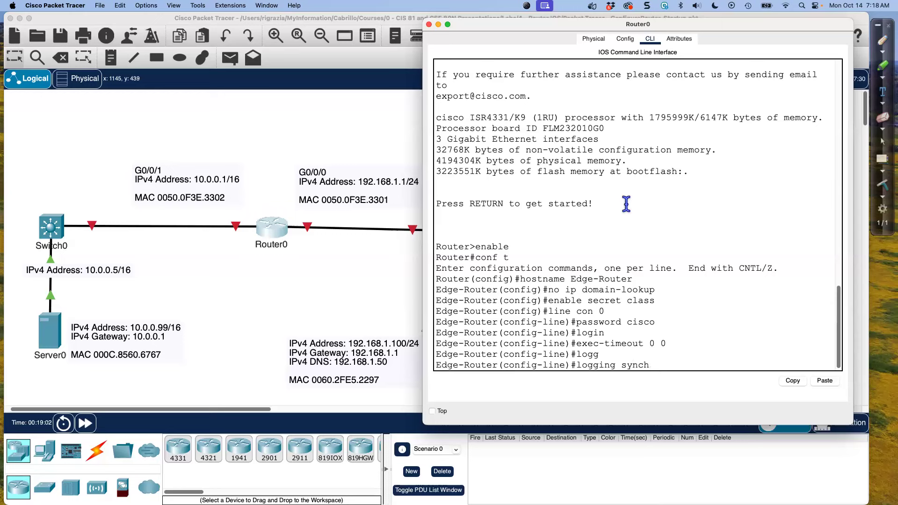
key("Tab")
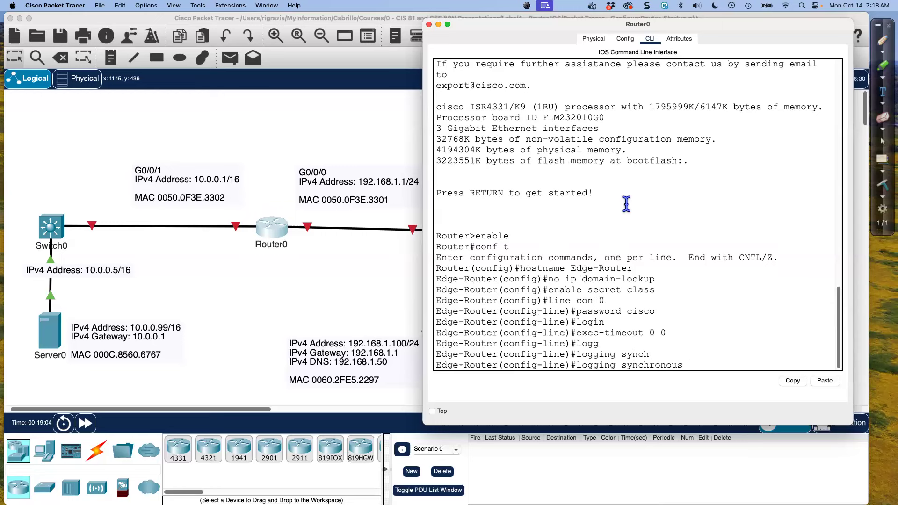
key("Return")
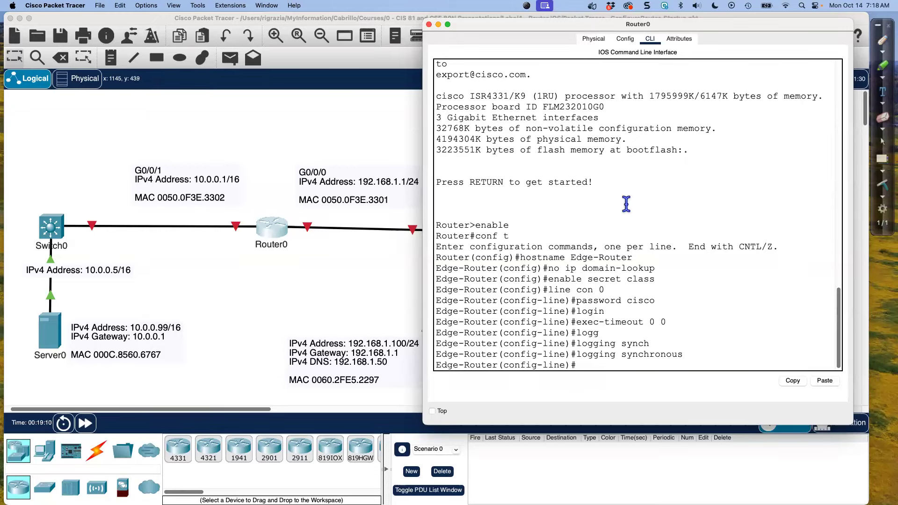
type("exit")
key("Return")
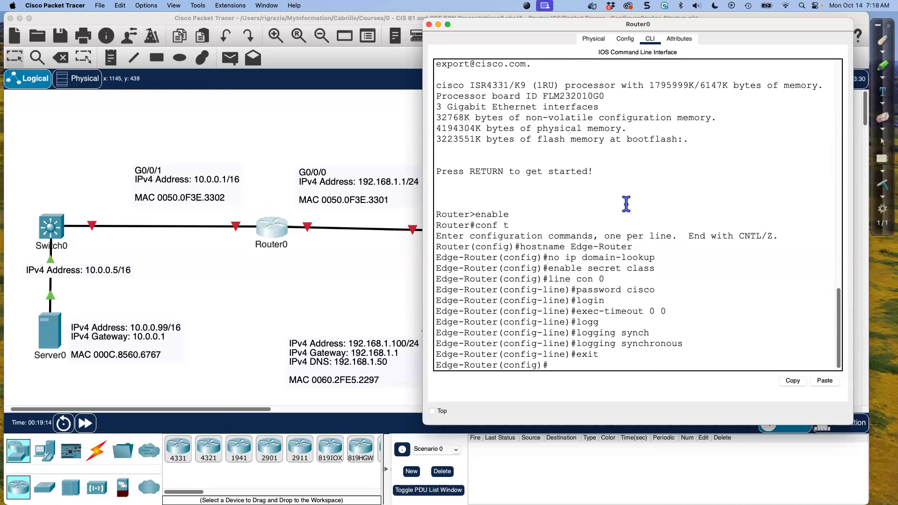
Check the available VTY line range and enter configuration for all lines with line vty 0 15
type("line vty ")
type("0 ")
type("?")
type("15")
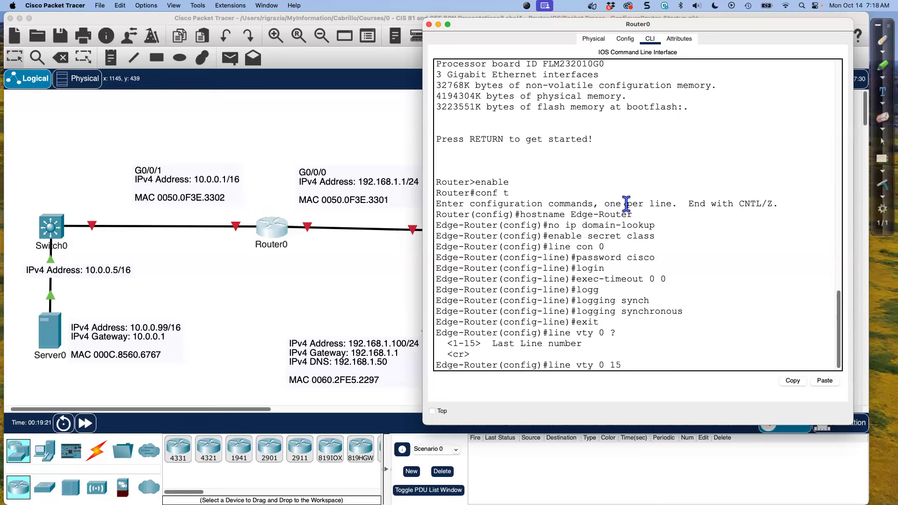
key("Return")
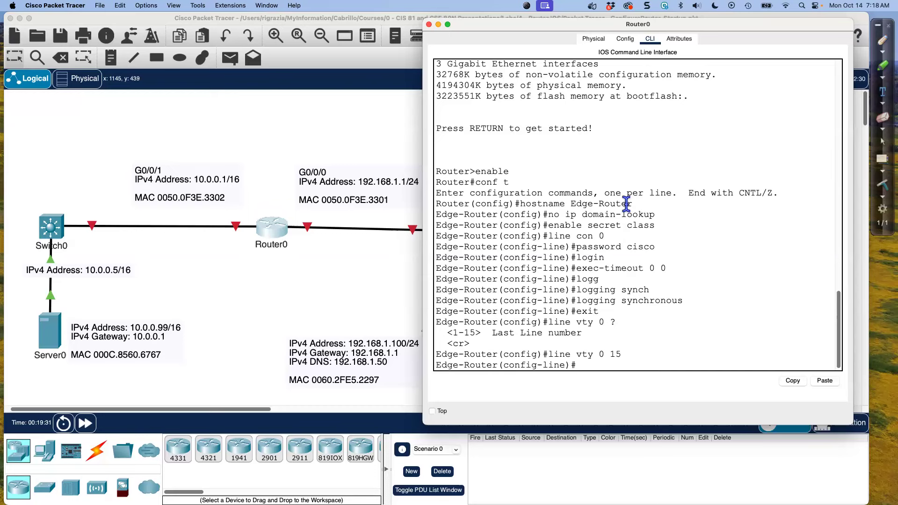
List the transport input protocol options for the VTY lines and allow incoming connections by telnet
type("p")
key("BackSpace")
type("transport input ?")
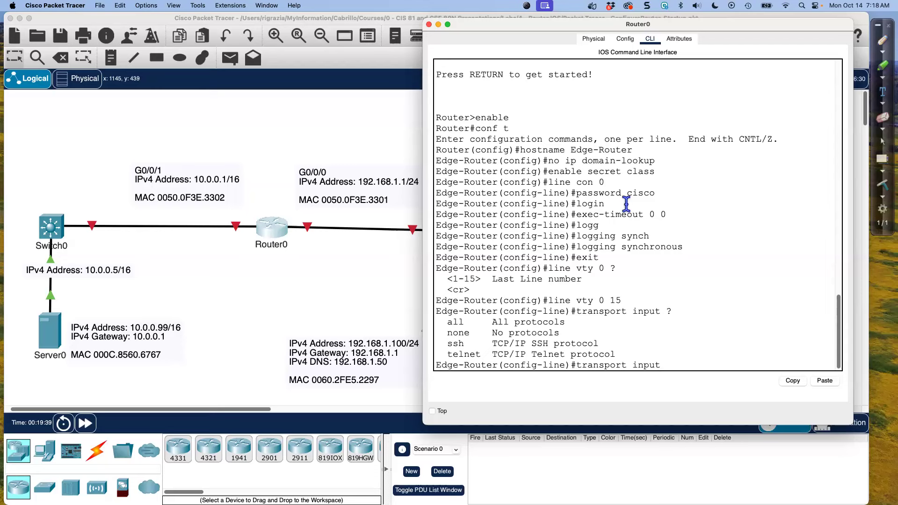
double_click(454, 344)
left_click(468, 356)
type("telne")
key("BackSpace")
type("net")
key("Return")
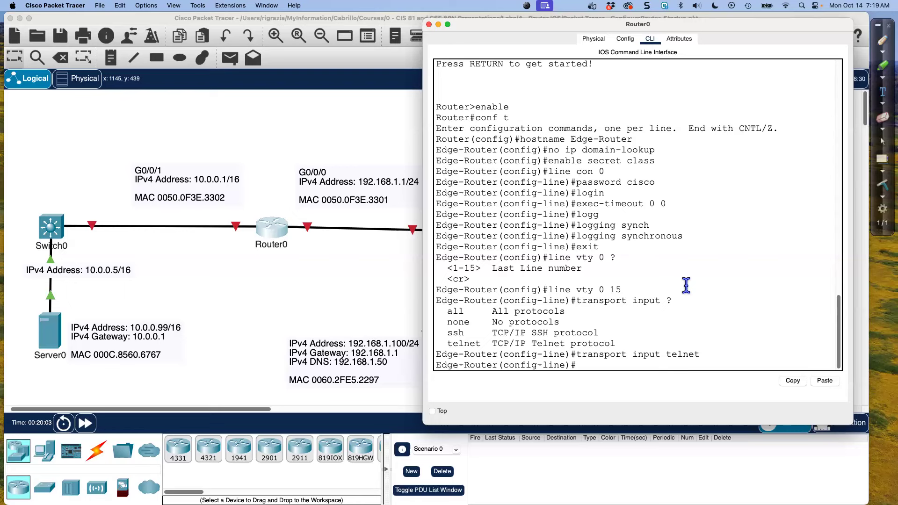
Set the VTY line password, require it with the login command, and exit to global configuration mode
type("password cisco")
key("Return")
type("login")
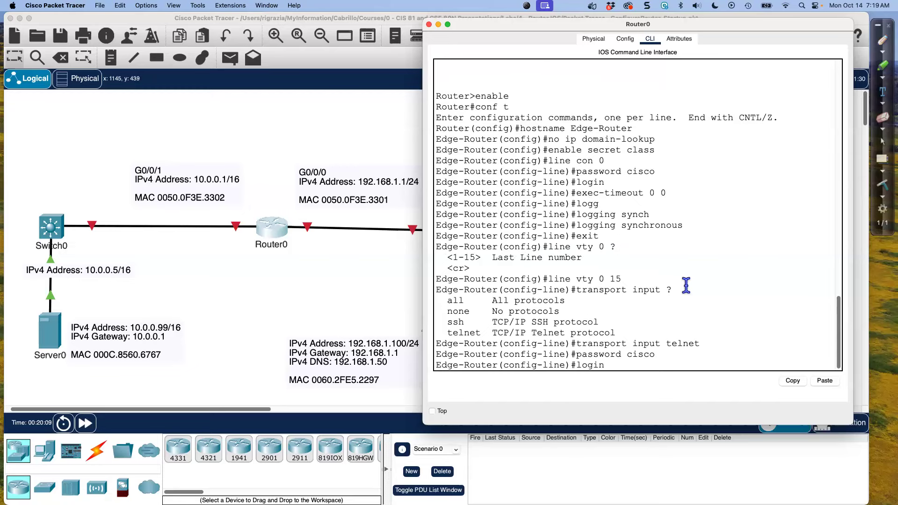
key("Return")
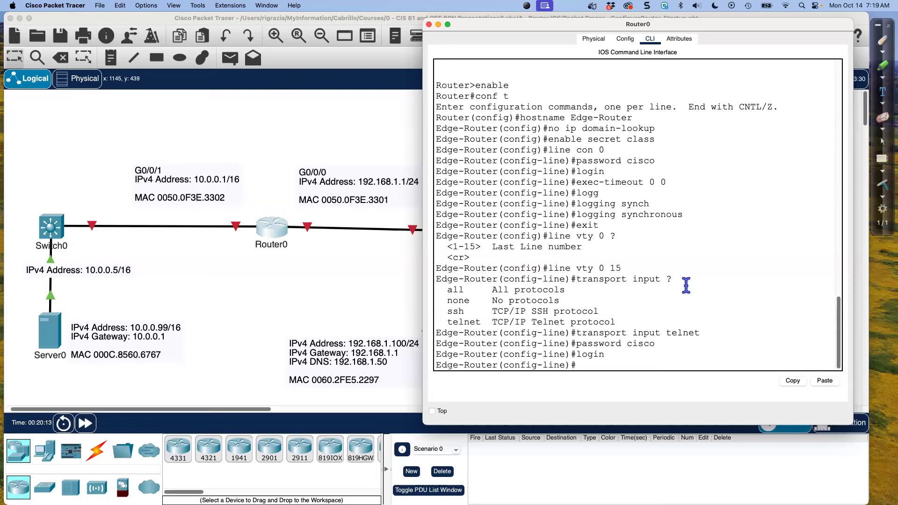
key("Return")
type("exit")
key("Return")
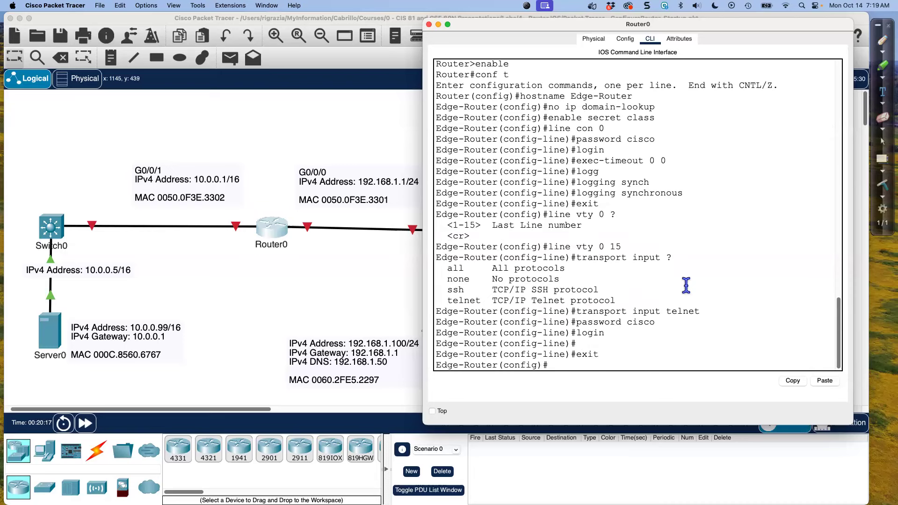
Start a banner motd with $ as the delimiter and open it with a row of # characters
type("banner motd $")
key("Return")
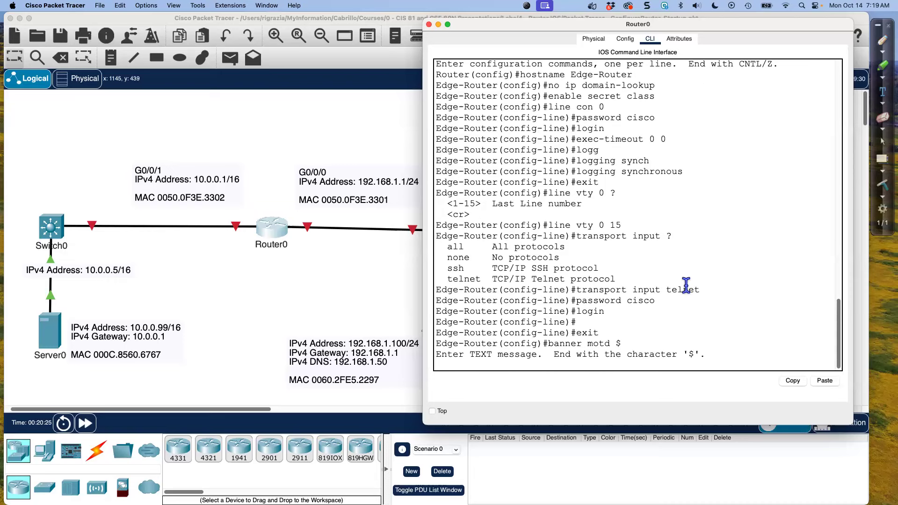
type("########################################")
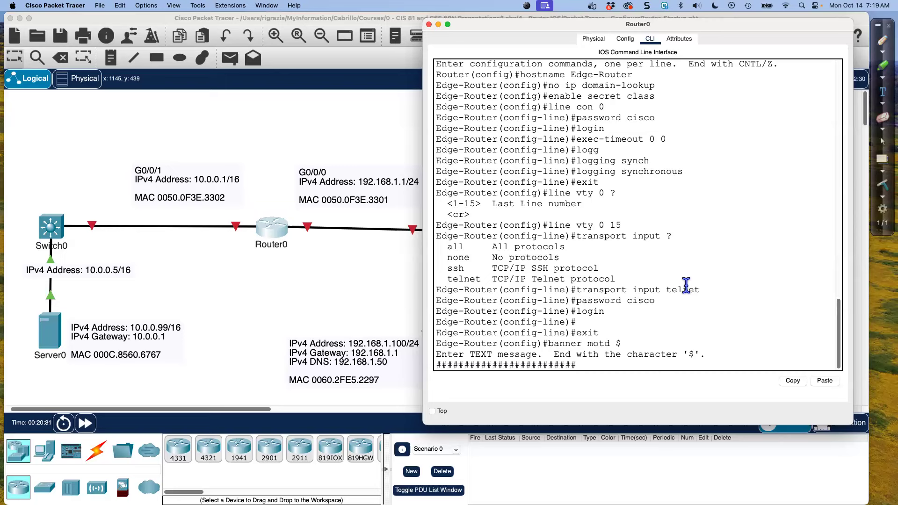
type("####")
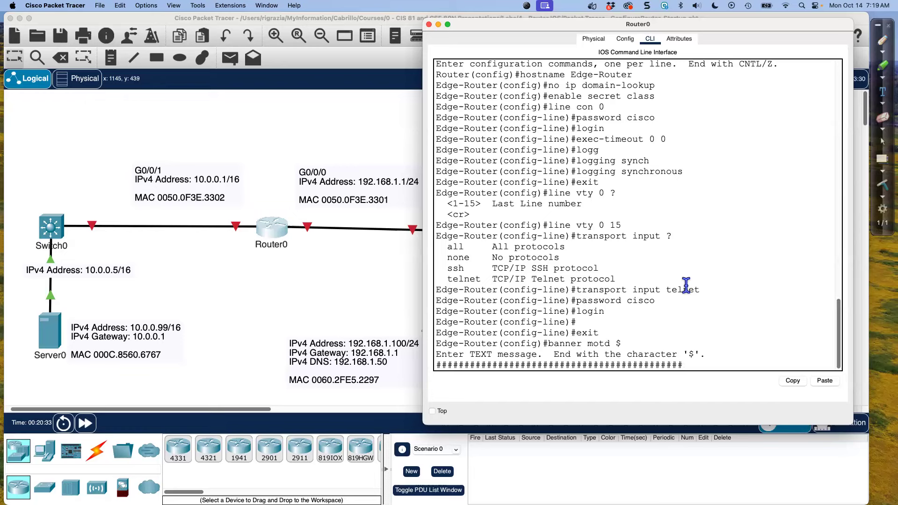
Add the indented text AUTHORIZED ACCESS ONLY to the banner, with a blank line above and below it
key("Return")
key("Return")
type("AUTHORIZED ACCESS ONLY")
key("Return")
key("Return")
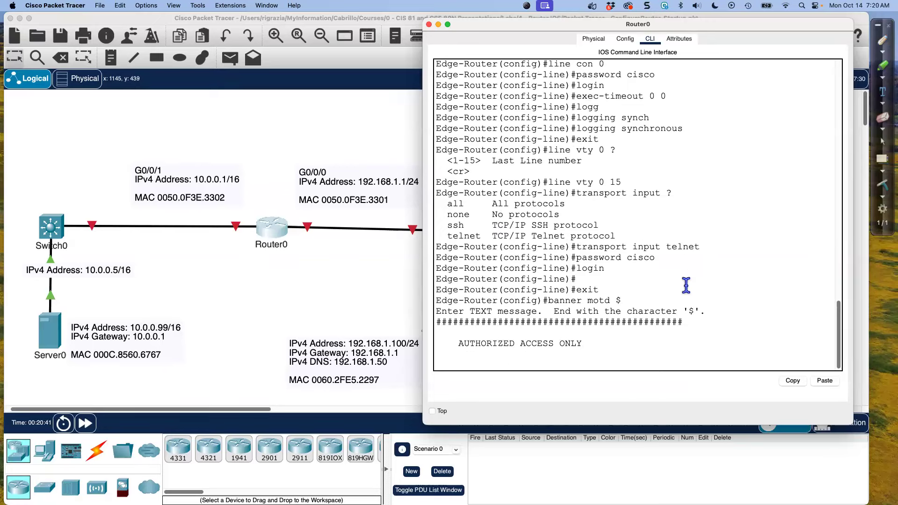
Finish the banner with a second row of # characters and the closing $ delimiter
type("######################################")
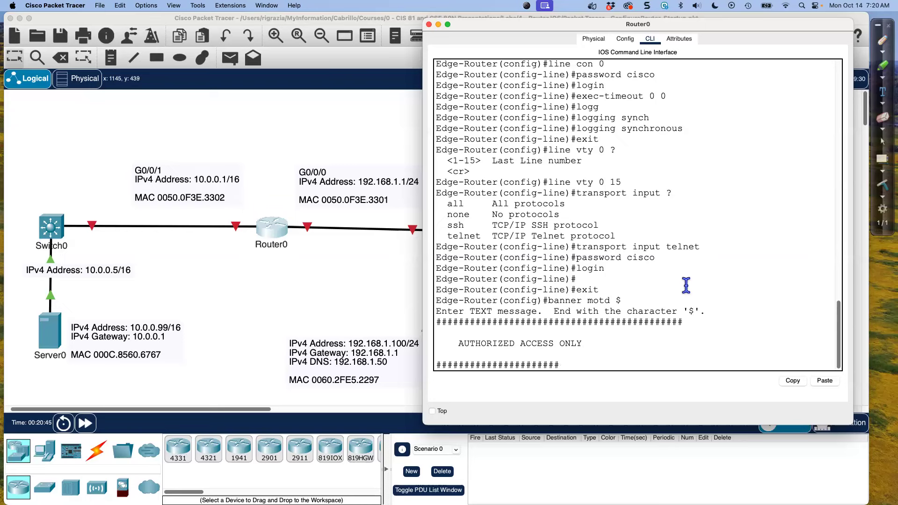
type("#####")
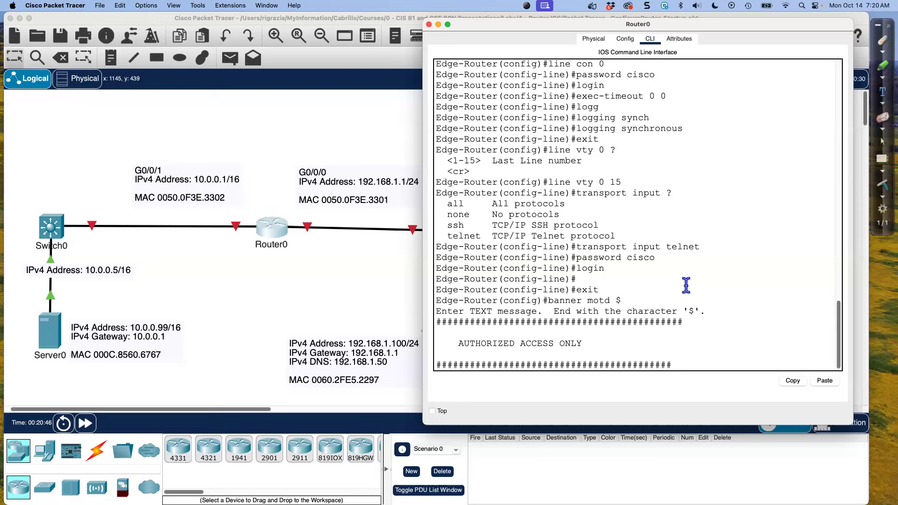
key("Return")
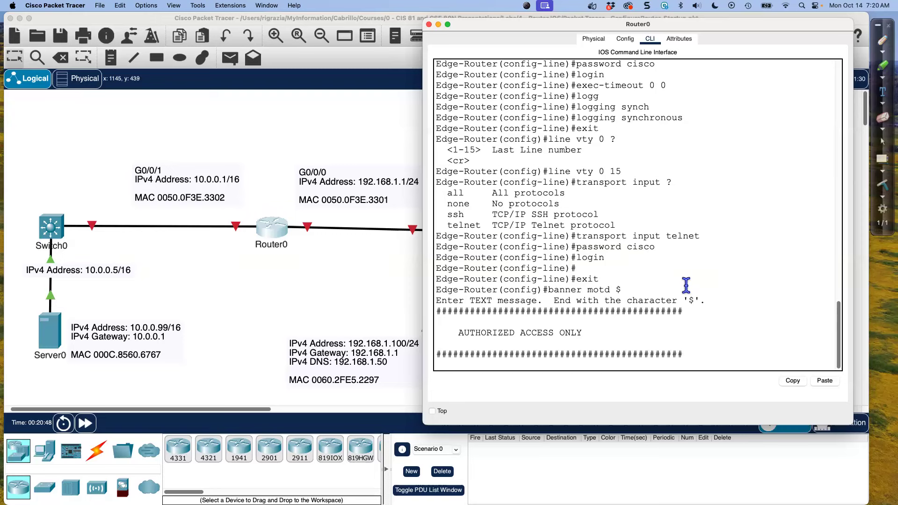
type("$")
key("Return")
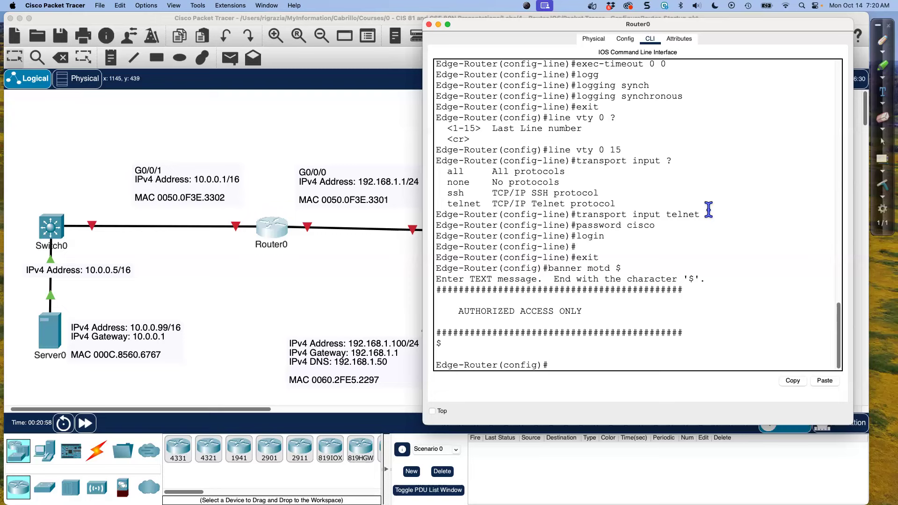
key("Return")
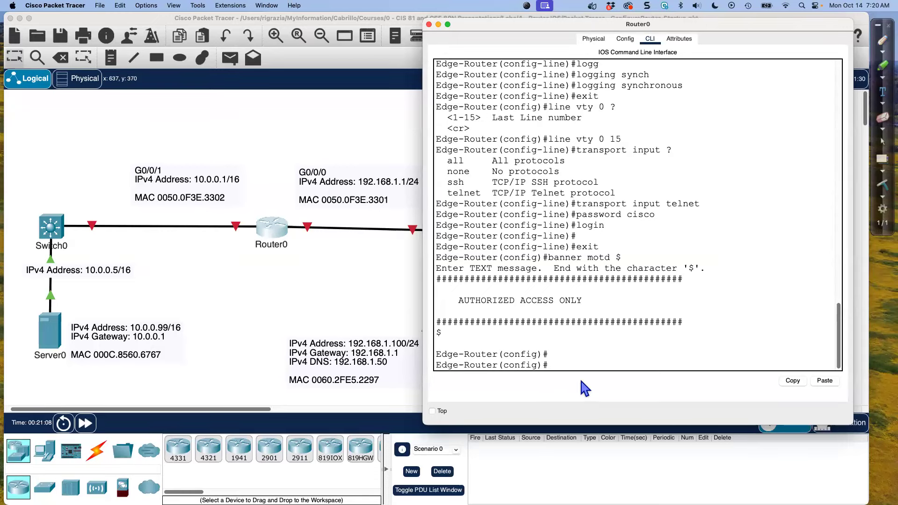
Enter interface g 0/0/0 and assign it IP address 192.168.1.1 with subnet mask 255.255.255.0
type("inter g 0/0/0")
key("Return")
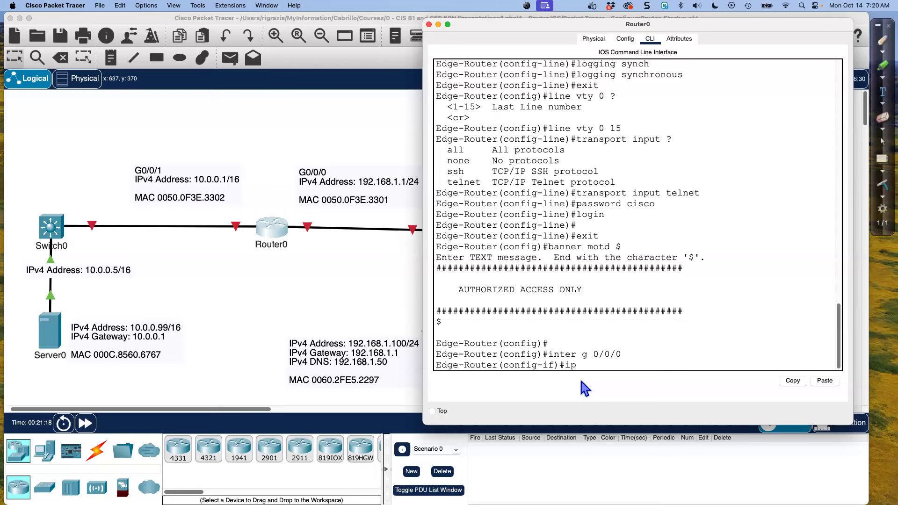
type("ip address 192.168.1.1")
type("255.255.255.0")
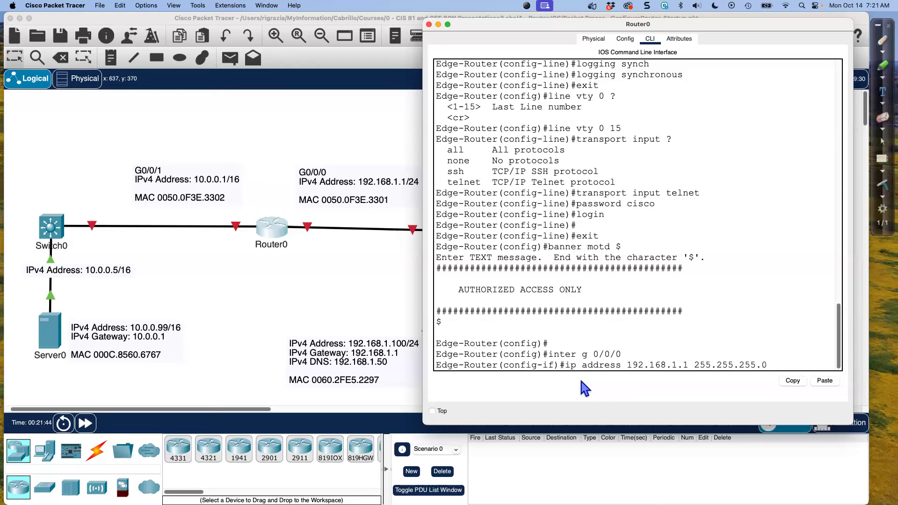
key("Return")
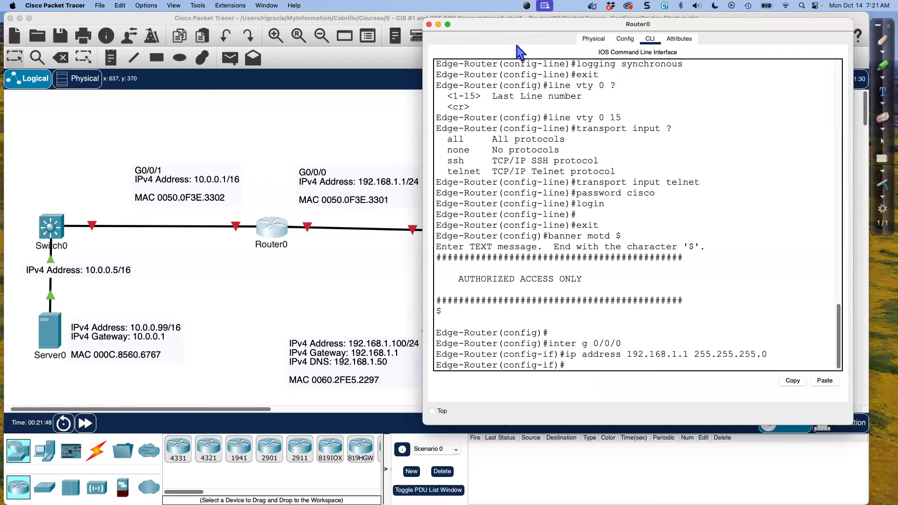
Activate interface g 0/0/0 with no shutdown and exit to global configuration mode
left_click_drag(534, 26, 565, 23)
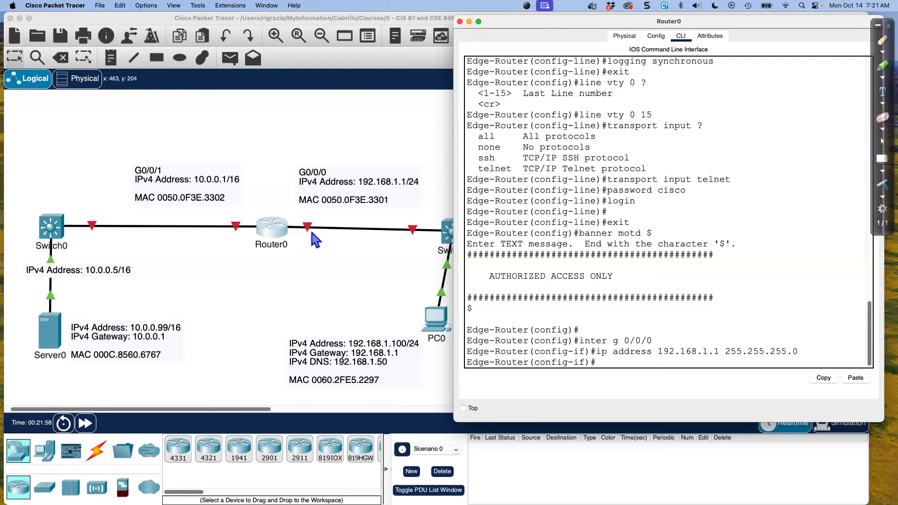
type("no shutdow")
type("n")
key("Return")
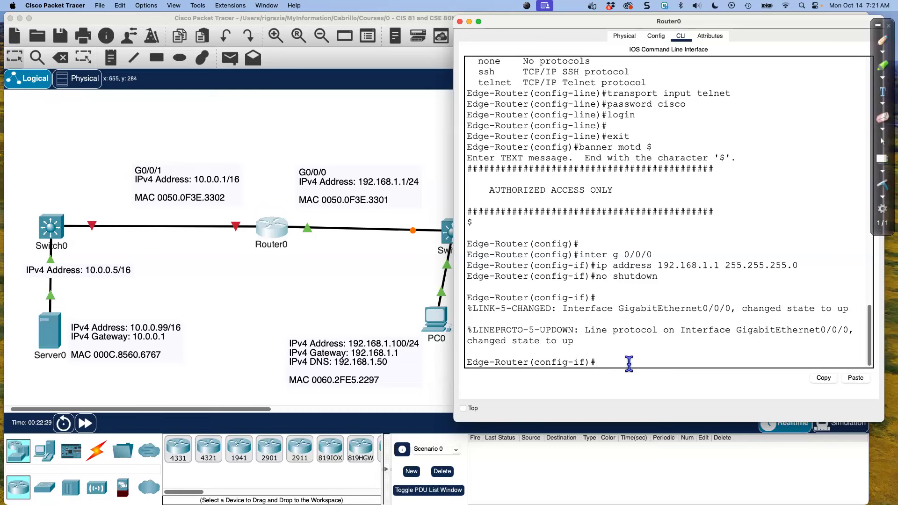
type("exit")
key("Return")
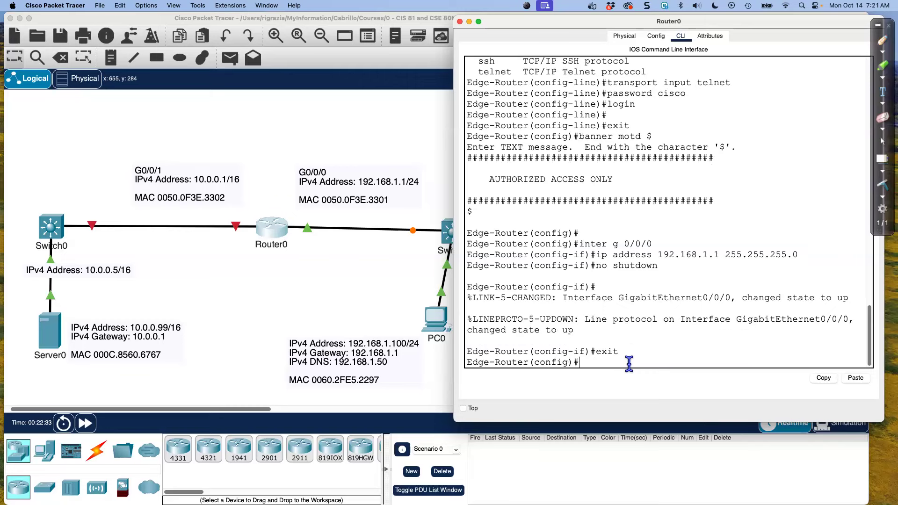
Enter interface g 0/0/1 and assign it IP address 10.0.0.1 with subnet mask 255.255.0.0
type("inter ")
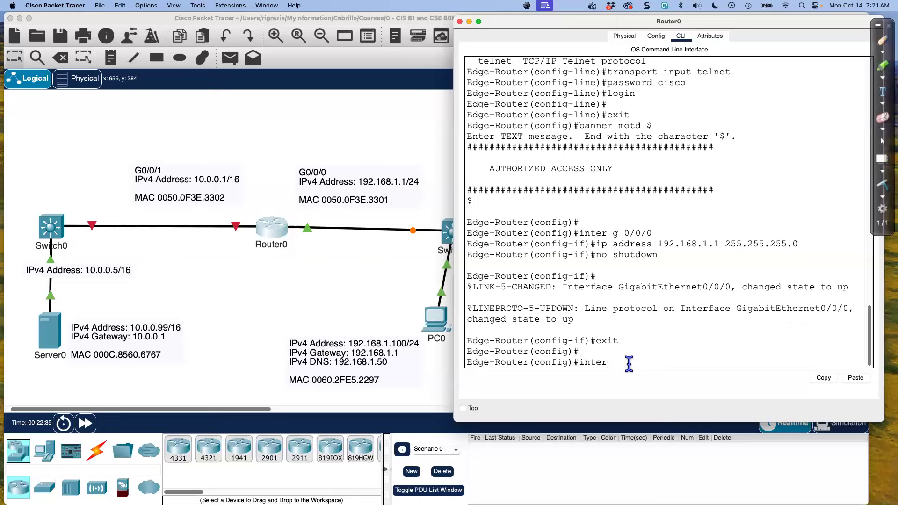
type("g 0/0/0/1")
key("Return")
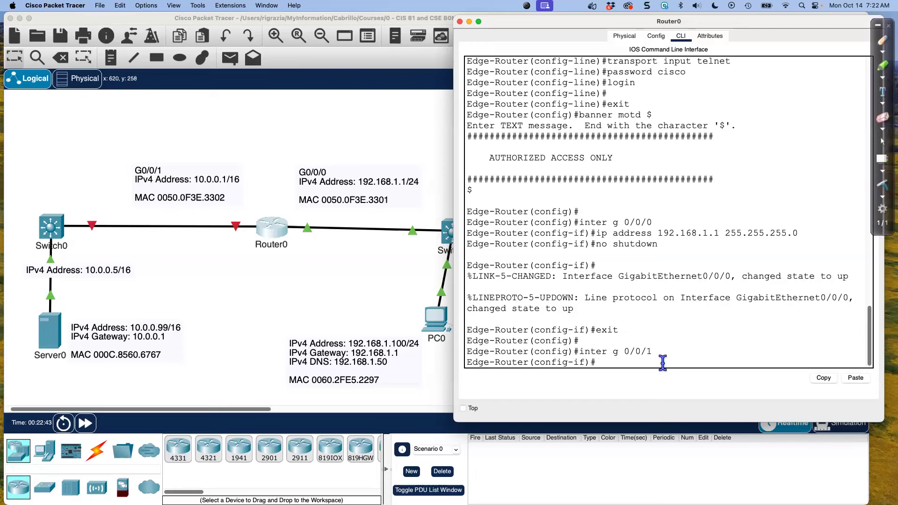
type("ip address 10.0.0.1 255.255.0.0")
key("Return")
Activate interface g 0/0/1 with no shutdown and return to privileged mode with end
type("no")
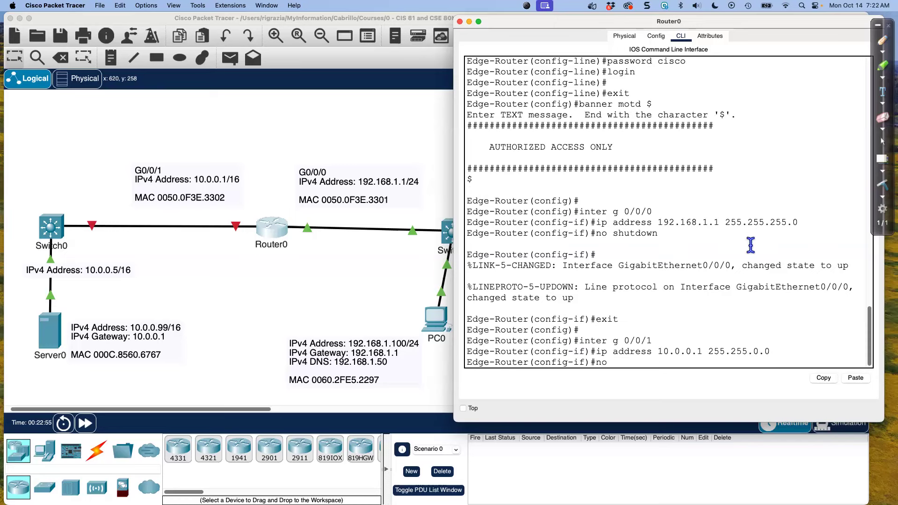
type(" shutdow")
type("n")
key("Return")
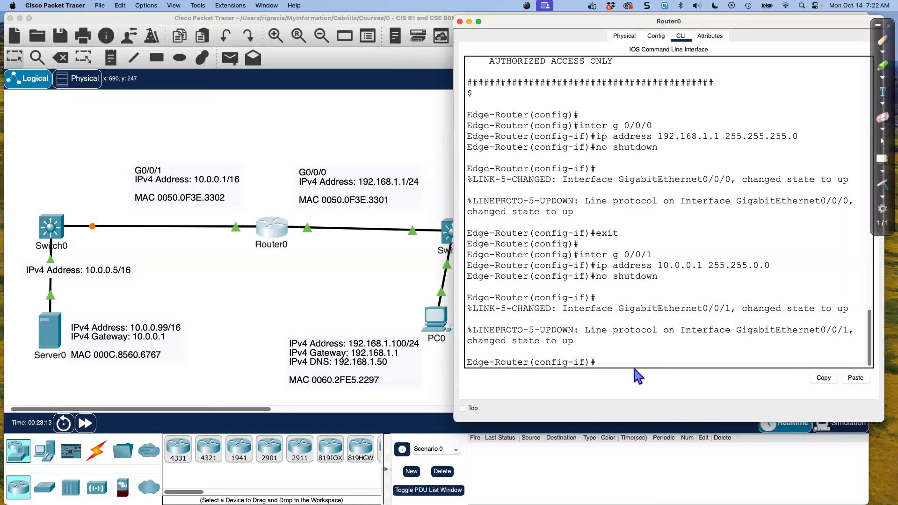
type("end")
key("Return")
key("Return")
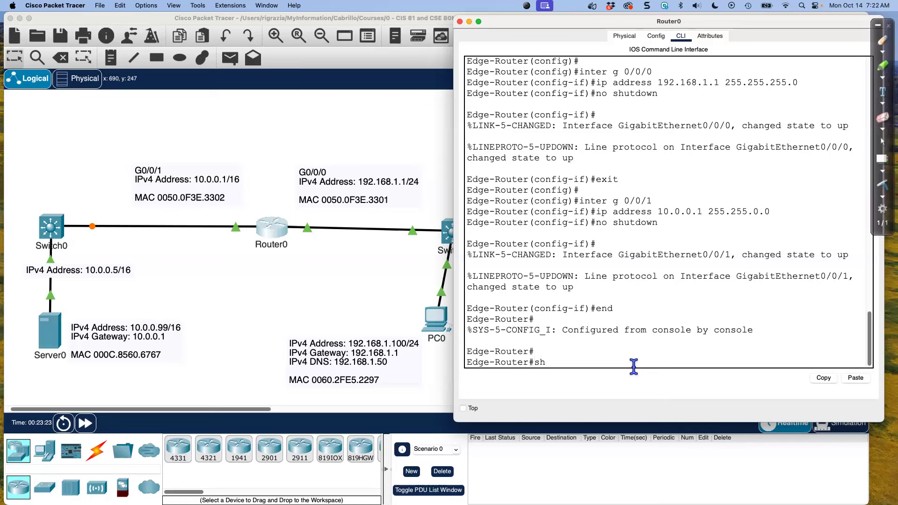
Display the full running-config and examine the address and shutdown lines of the GigabitEthernet interfaces
type("ng")
key("Tab")
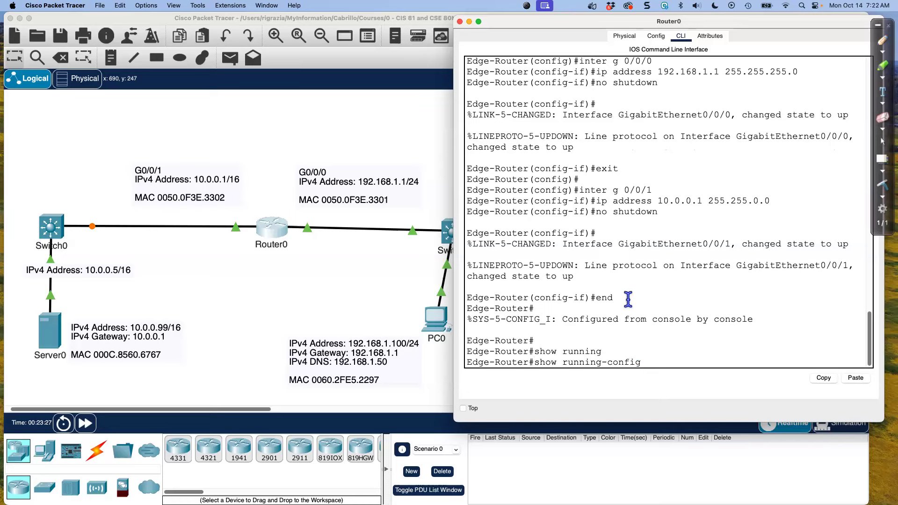
key("Return")
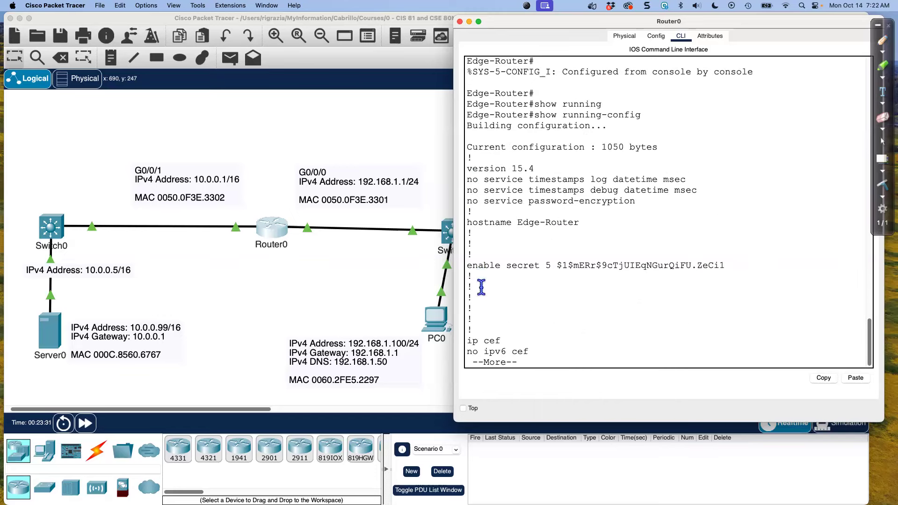
key("space")
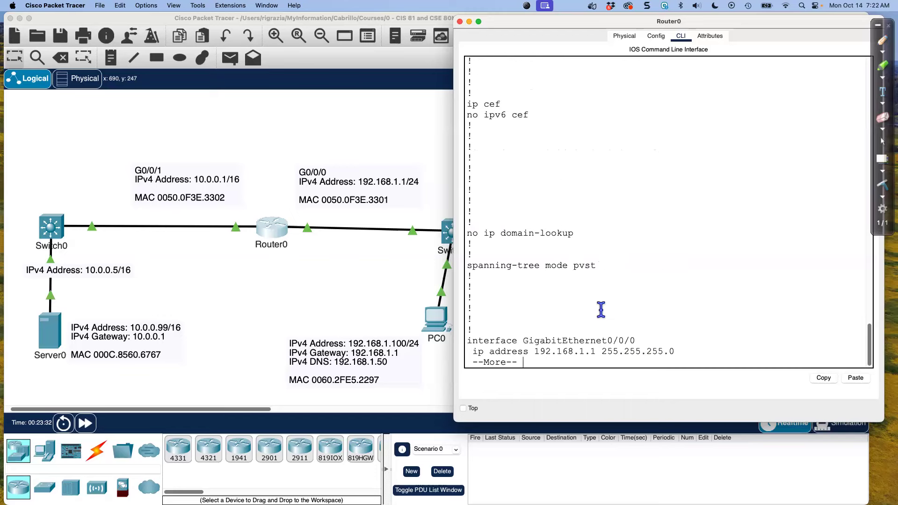
key("space")
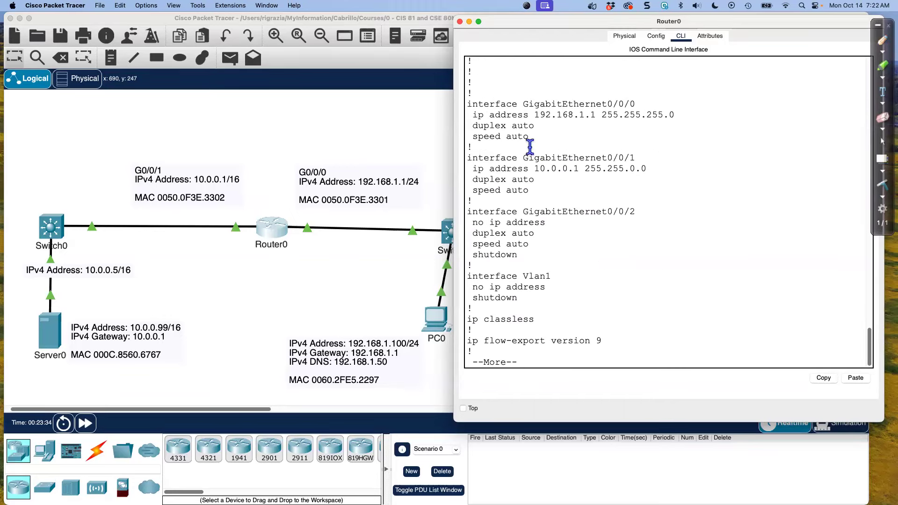
left_click_drag(468, 93, 549, 192)
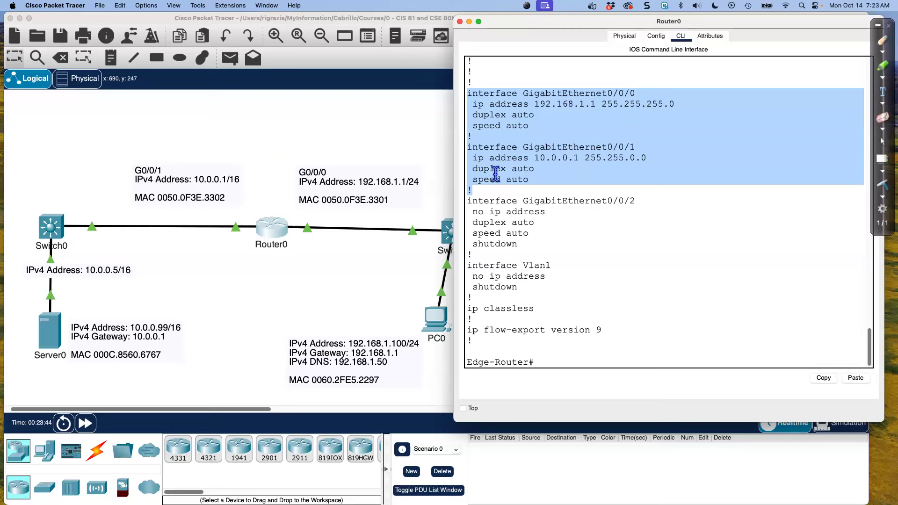
double_click(507, 244)
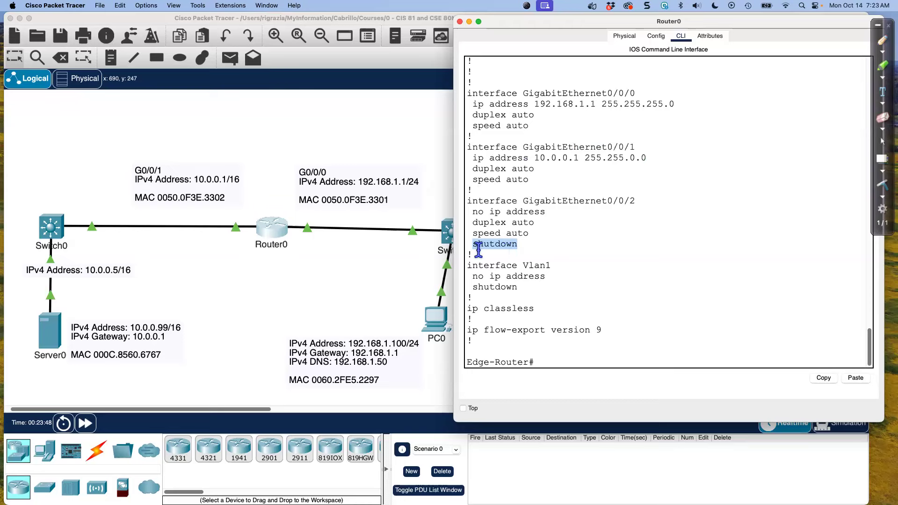
left_click(484, 165)
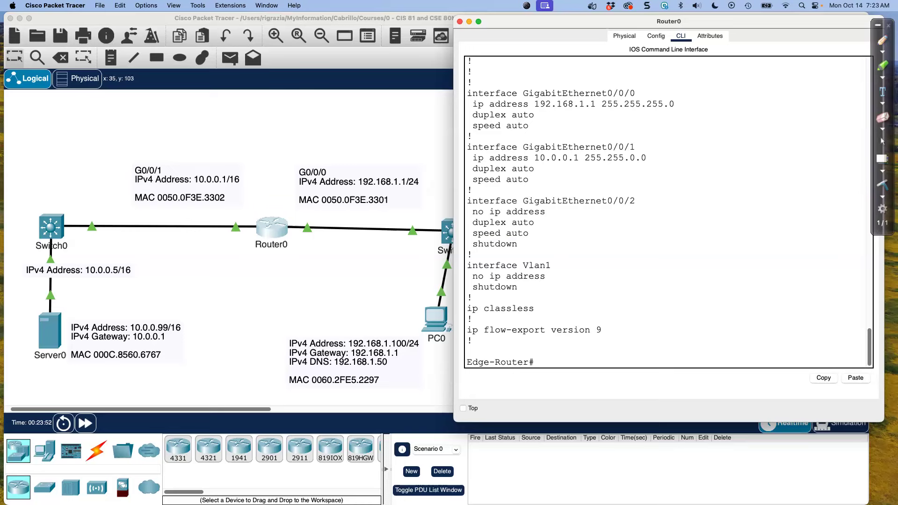
Display the router's saved configuration with show startup-config before saving anything
left_click(470, 340)
type("show start")
key("Tab")
key("Return")
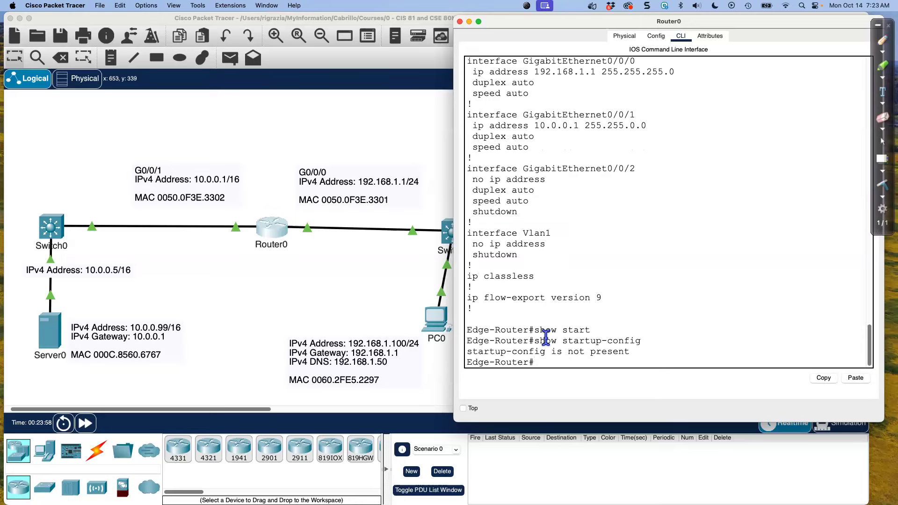
Save the configuration with copy running-config startup-config, accepting the default destination filename
type("copy run")
key("Tab")
type("startup")
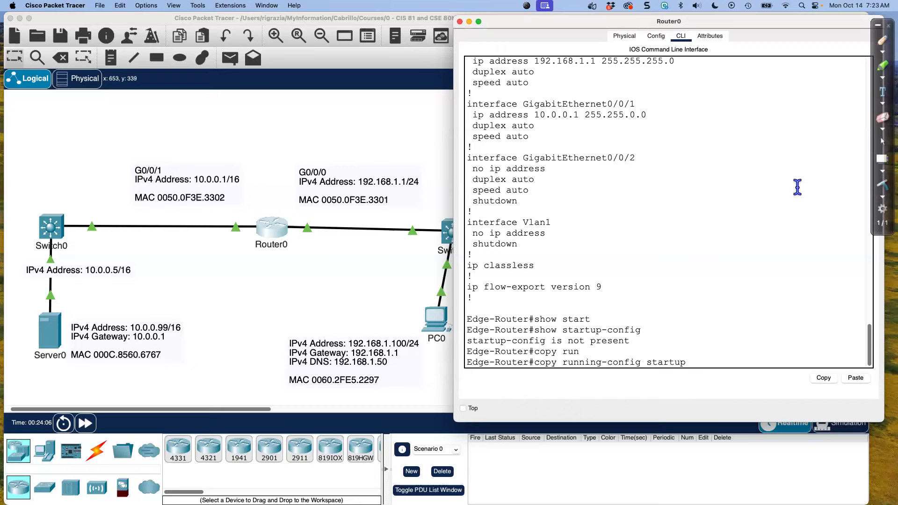
key("Tab")
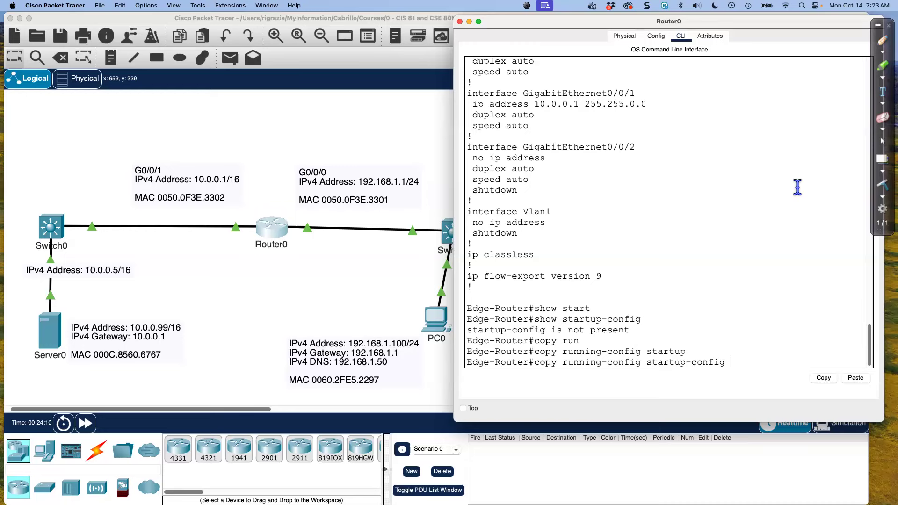
key("Return")
key("Return")
Run show startup-config again and page through the saved configuration to its end
key("Up")
key("Up")
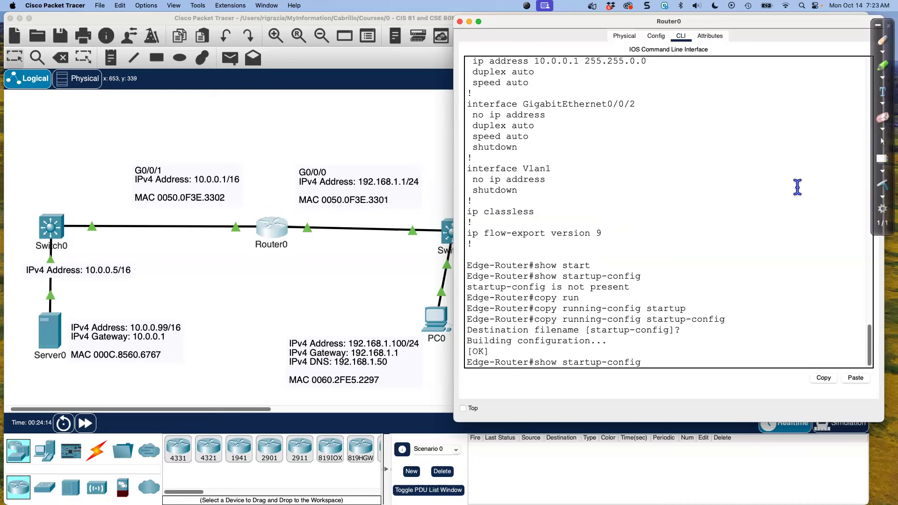
key("Return")
key("space")
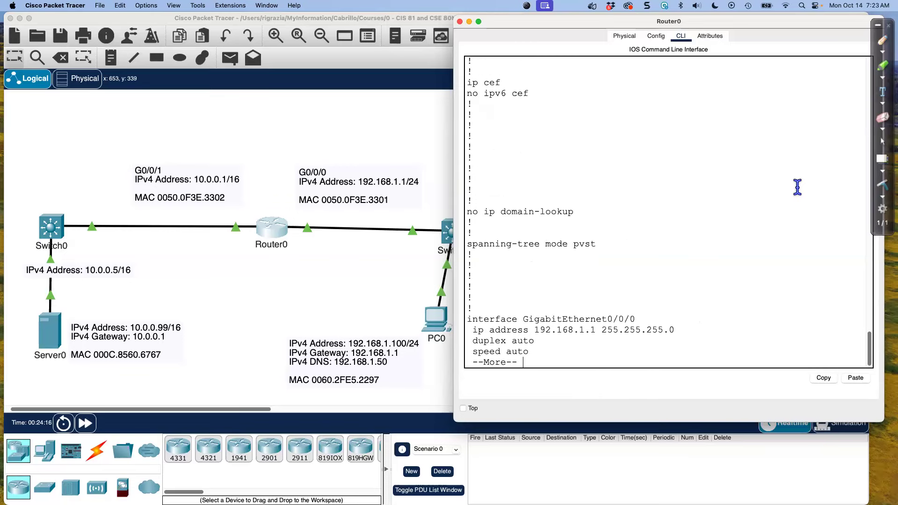
key("space")
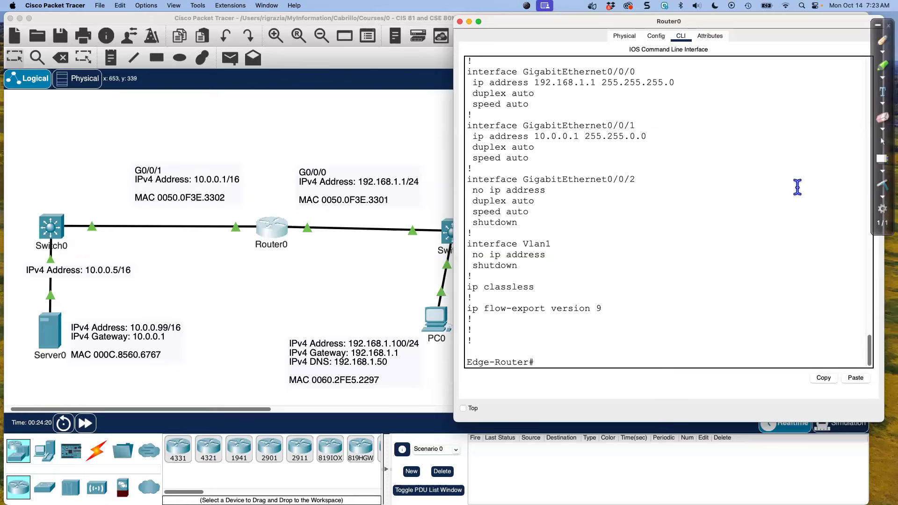
Run show ip interface brief and widen the Router0 window so each interface row fits on one line
type("show ip interface brief")
key("Return")
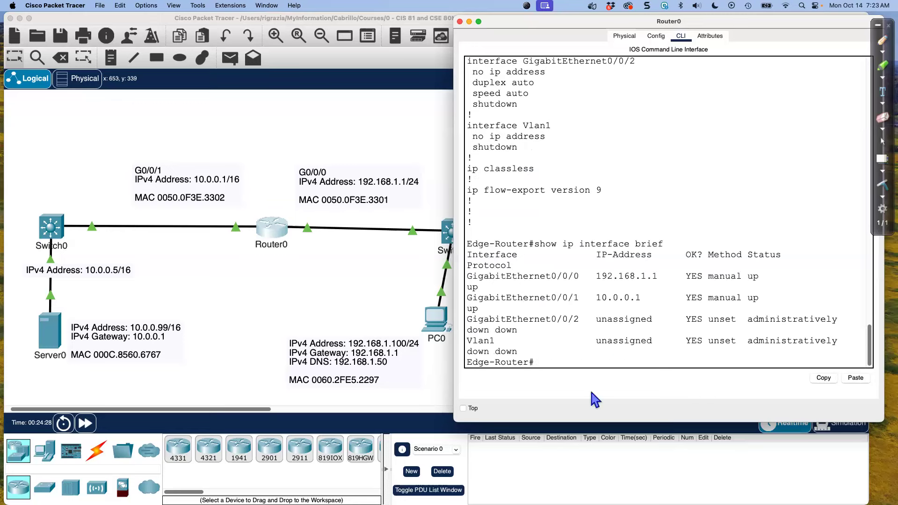
left_click_drag(455, 421, 425, 419)
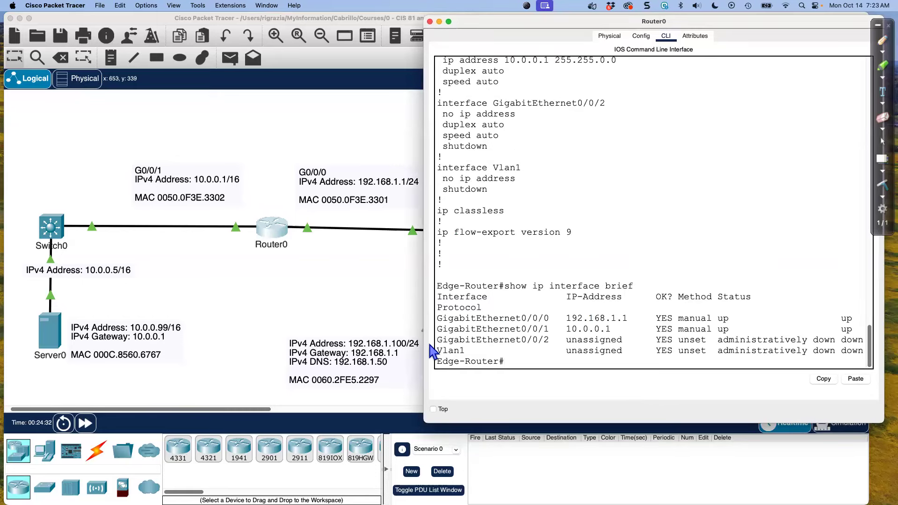
Examine the IP addresses, status and protocol of GigabitEthernet0/0/0 and GigabitEthernet0/0/1 in the interface summary
left_click_drag(438, 329, 520, 338)
left_click(483, 331)
left_click_drag(440, 318, 860, 329)
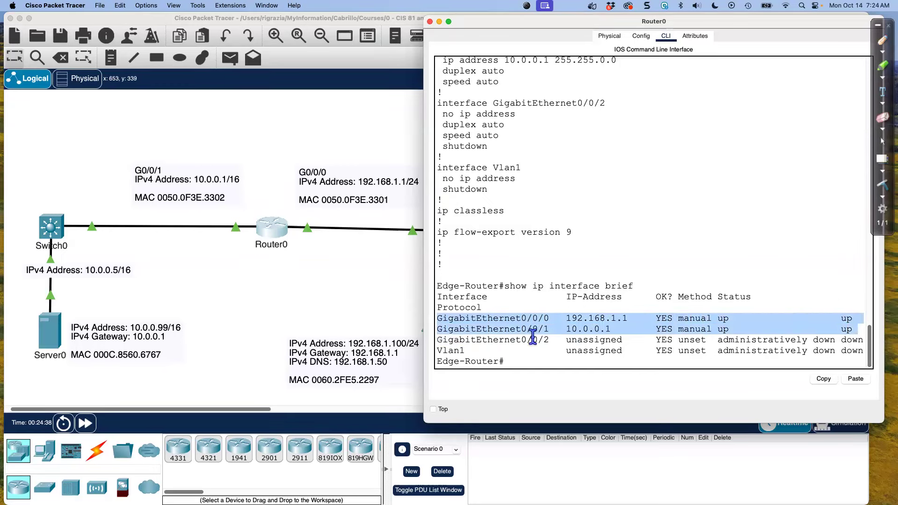
left_click_drag(572, 318, 611, 328)
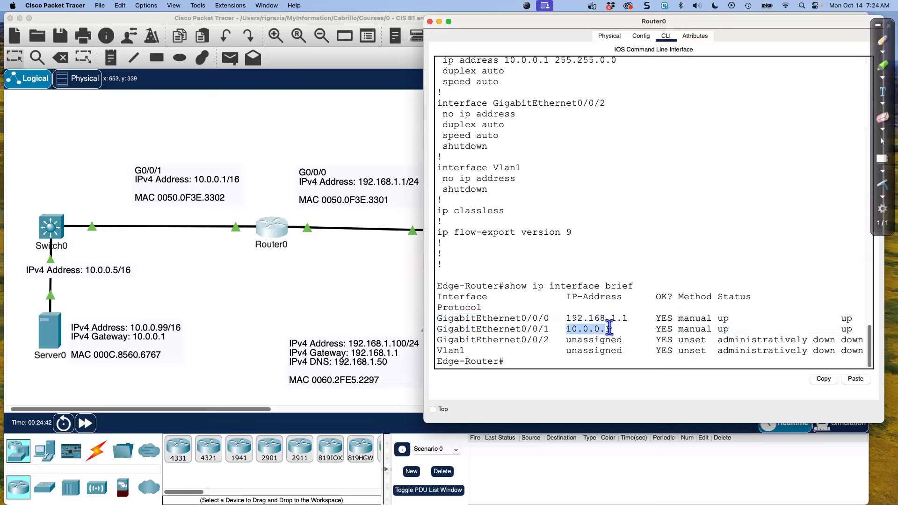
double_click(723, 318)
double_click(846, 318)
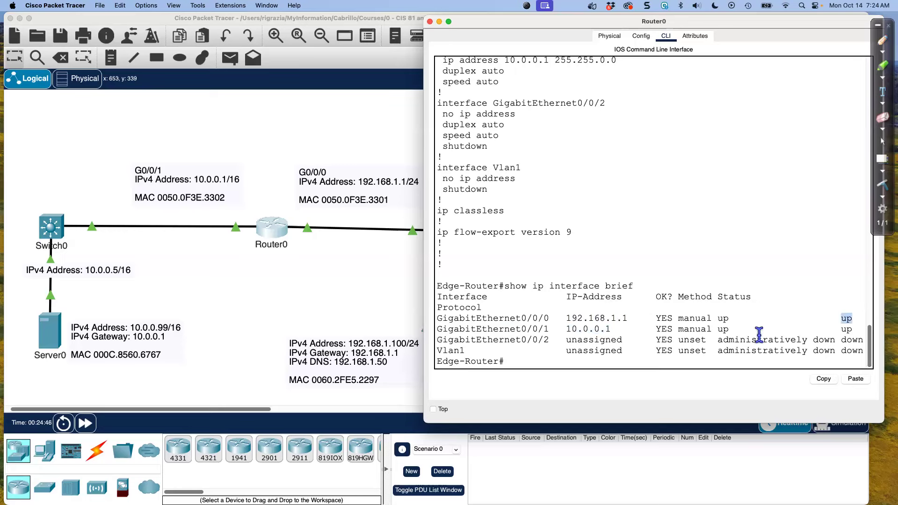
double_click(846, 330)
left_click(525, 328)
Display the complete details of one interface with show interface g 0/0/0
type("show interface g 0/0/0")
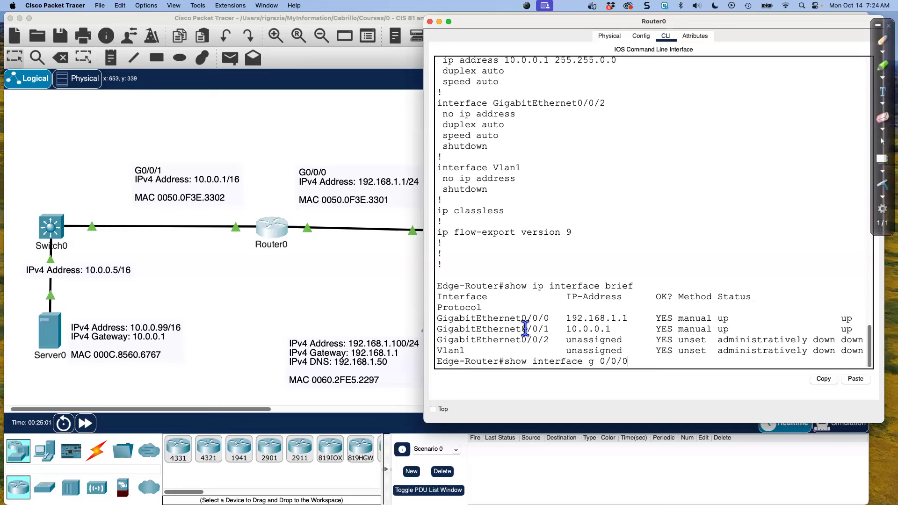
key("Return")
key("space")
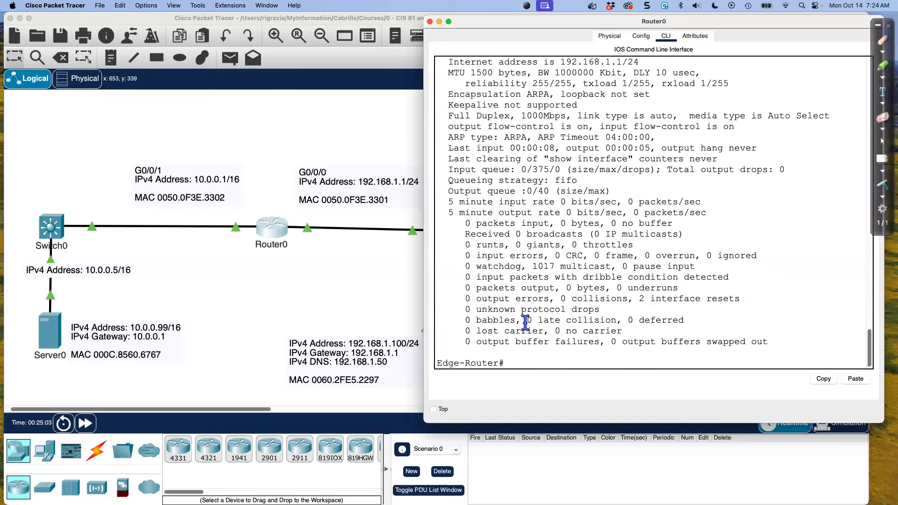
Bring the Router0 window back to the front and make it taller to fit the interface output
left_click(566, 447)
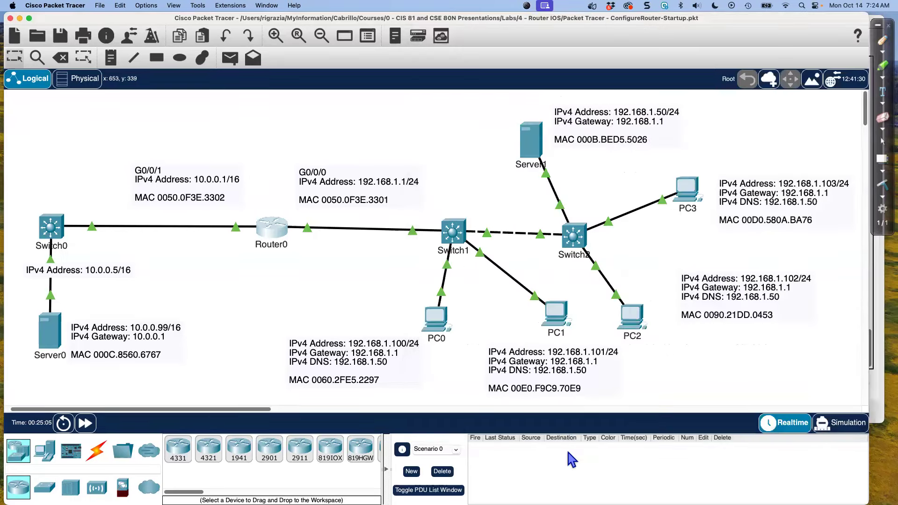
left_click(261, 234)
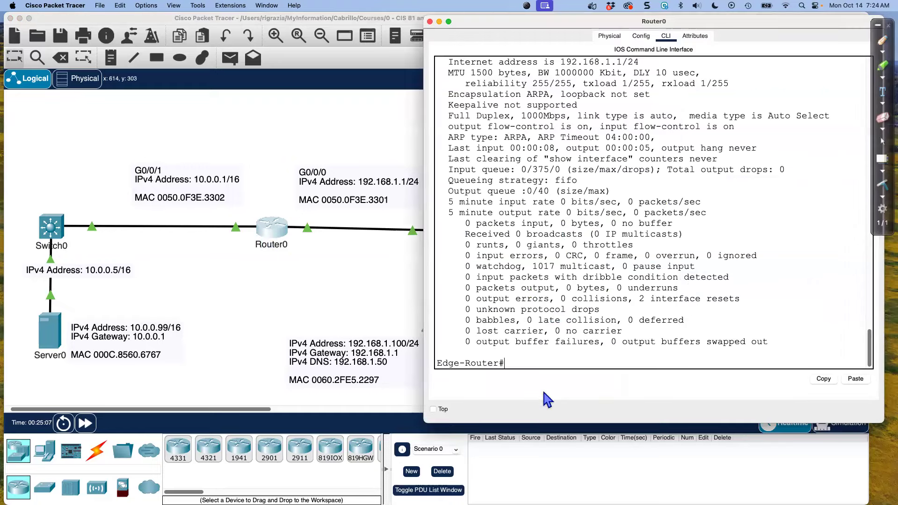
left_click(383, 273)
left_click(263, 232)
left_click_drag(575, 423, 576, 462)
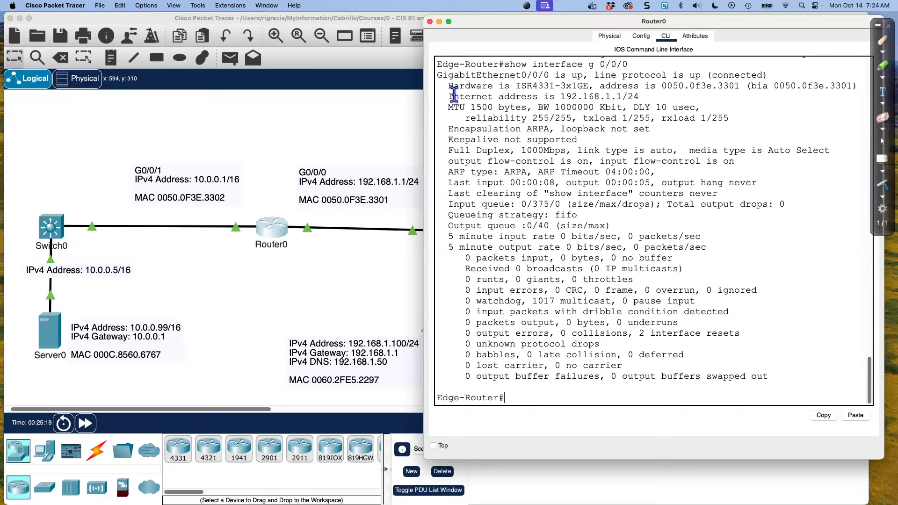
Examine the internet address, MAC address, duplex, speed and link type in the GigabitEthernet0/0/0 output
left_click_drag(448, 97, 641, 97)
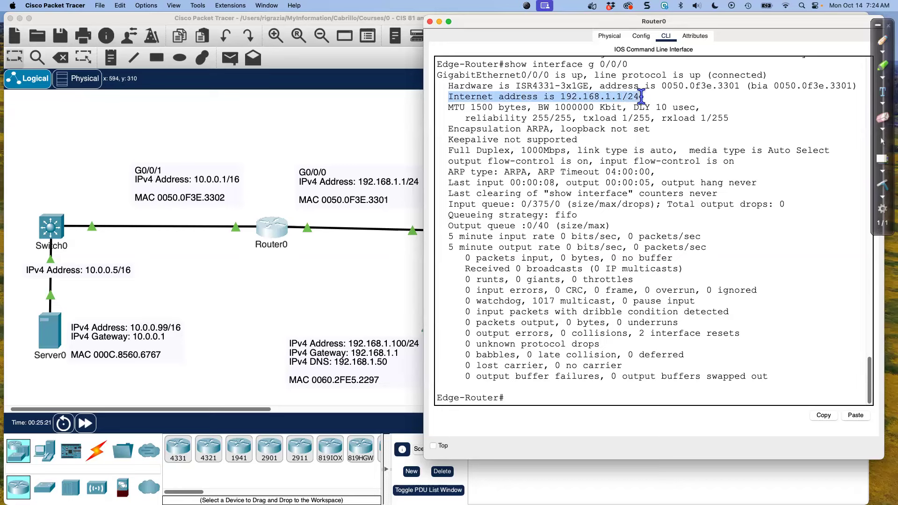
left_click_drag(662, 87, 741, 88)
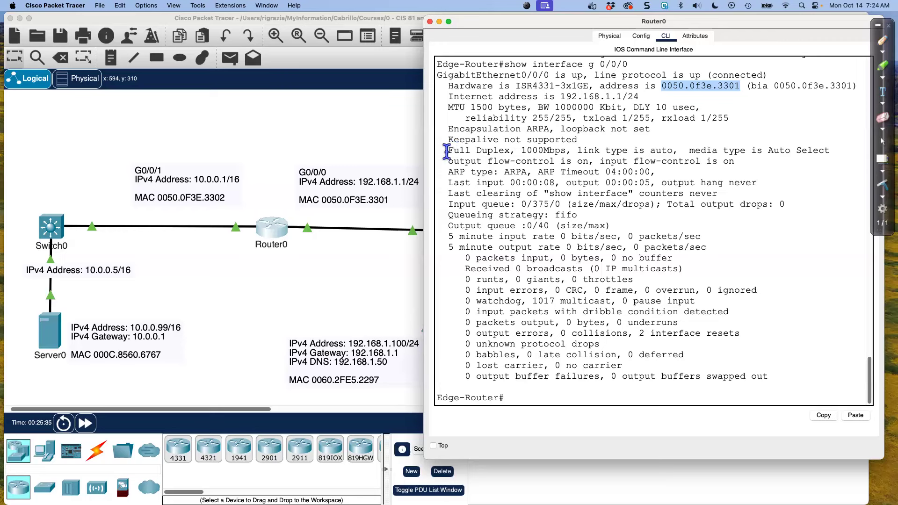
left_click_drag(442, 150, 563, 151)
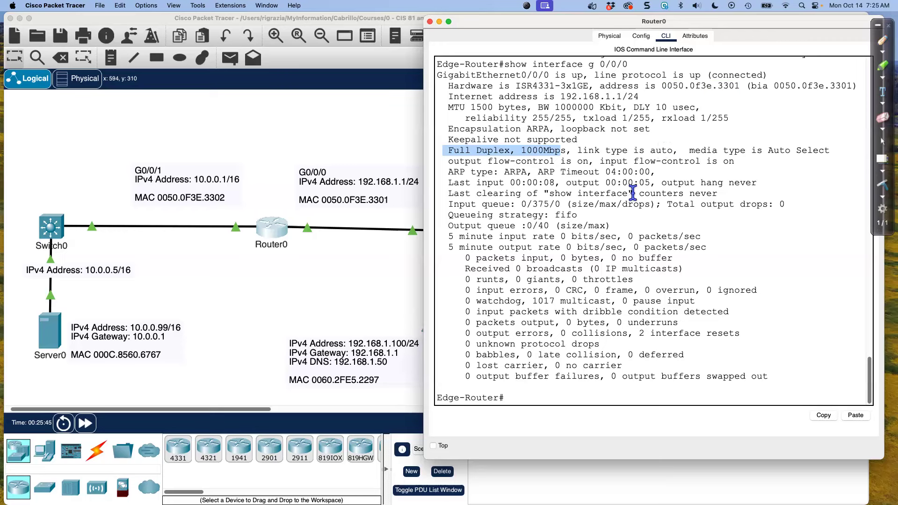
double_click(658, 150)
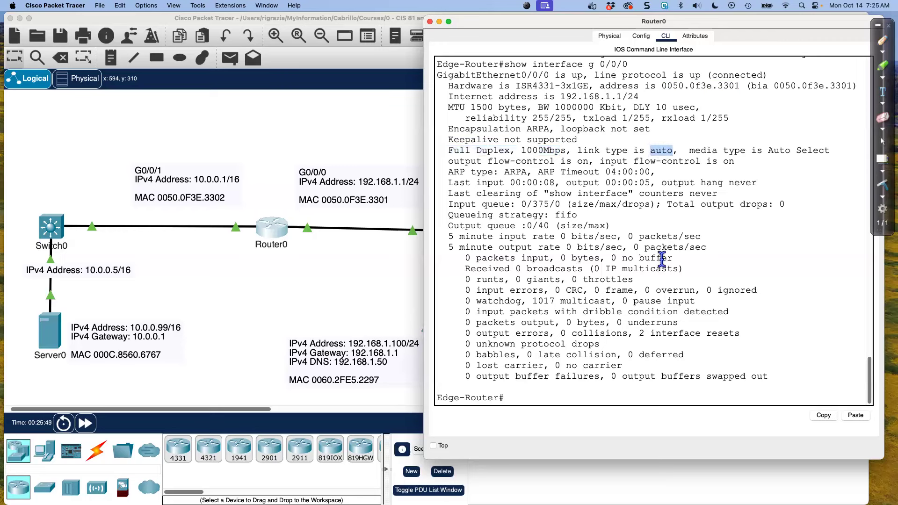
Display the complete IP-level details of the interface with show ip interface g 0/0/0
left_click(585, 400)
key("Up")
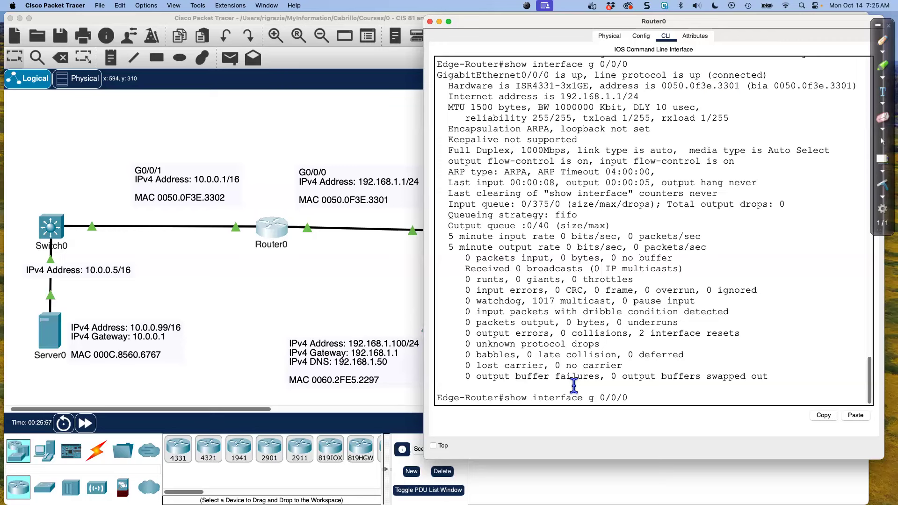
type("ip")
key("Return")
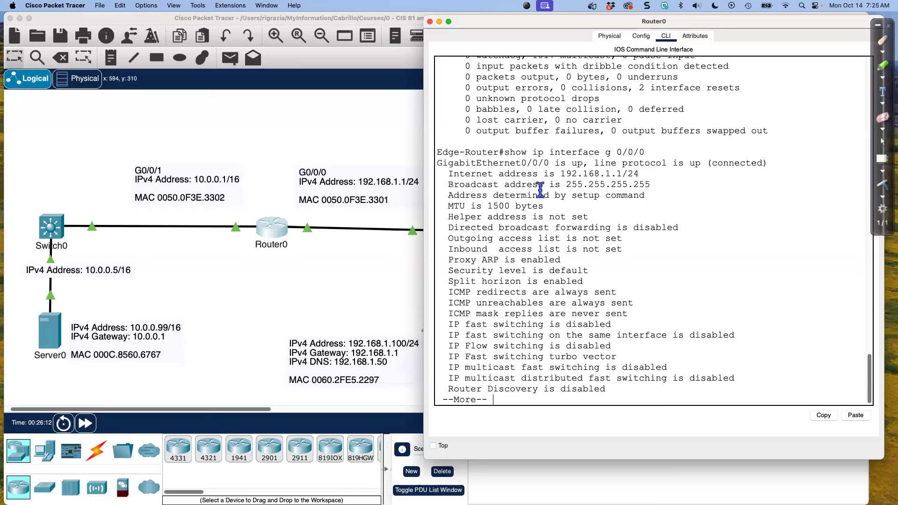
key("space")
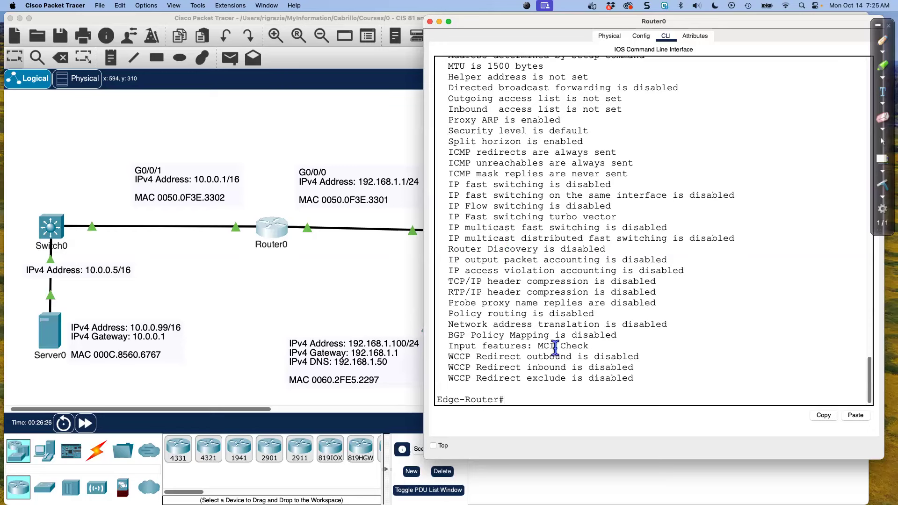
Run show ip route and examine the connected route for GigabitEthernet0/0/0, its network and its code in the legend
type("show ip route")
key("Return")
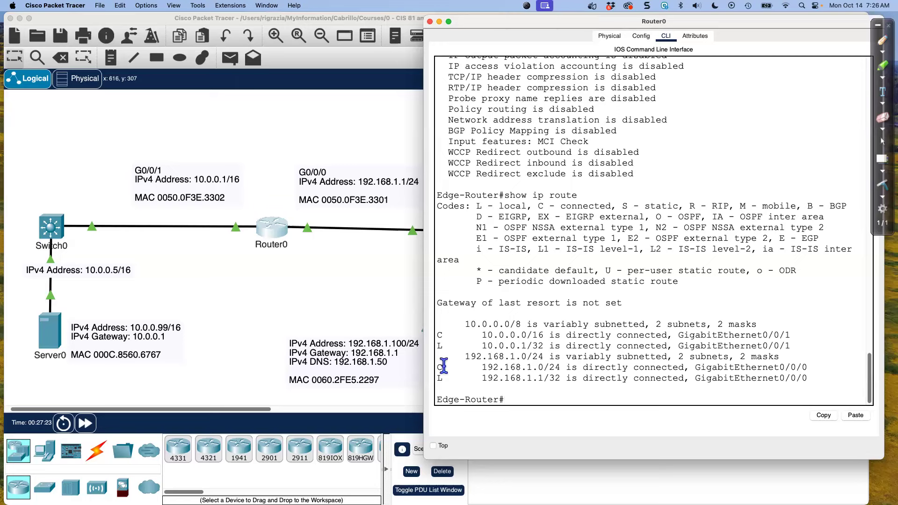
left_click_drag(436, 367, 559, 360)
left_click_drag(695, 367, 809, 368)
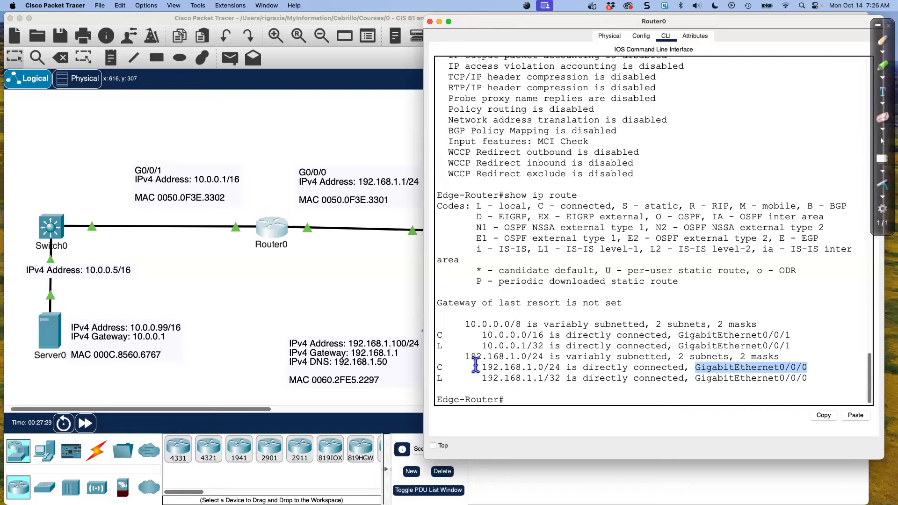
left_click(444, 367)
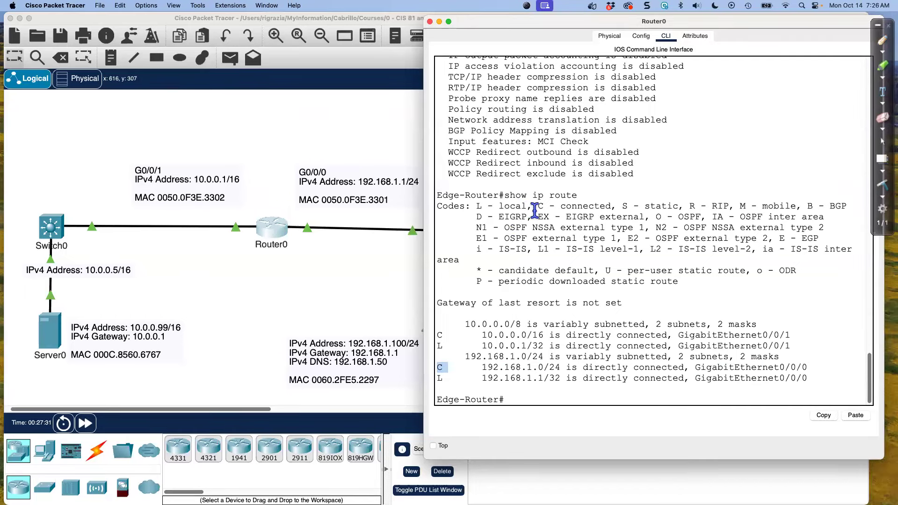
left_click_drag(538, 206, 616, 207)
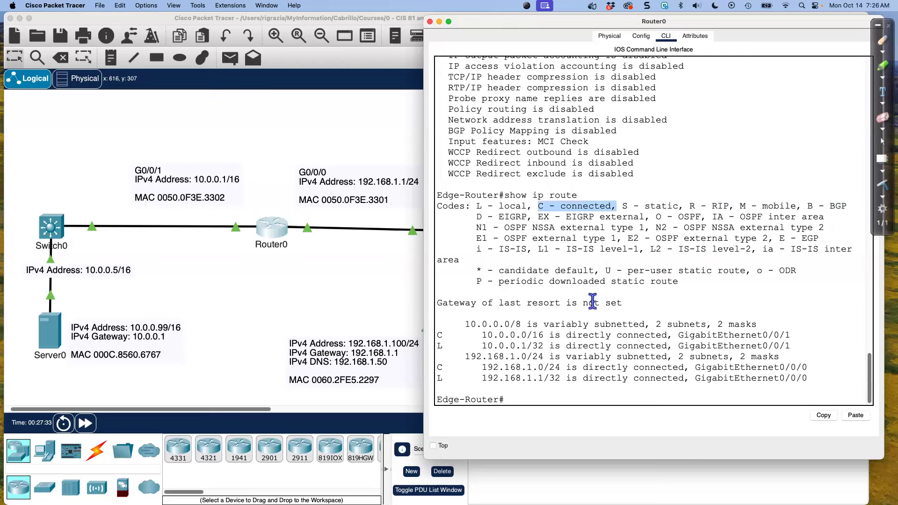
left_click_drag(482, 368, 560, 368)
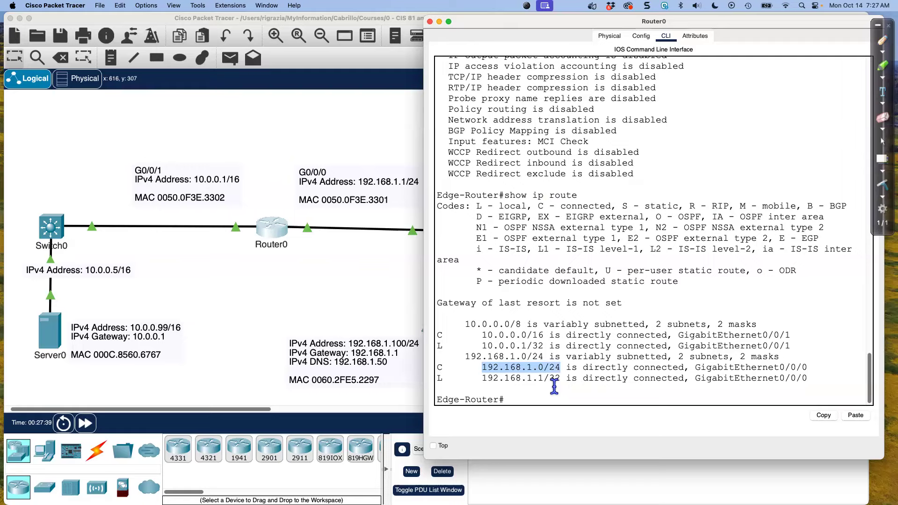
Shift the Router0 window to reveal the topology and examine the connected route for GigabitEthernet0/0/1 in the routing table
left_click_drag(503, 26, 101, 43)
left_click_drag(97, 10, 94, 11)
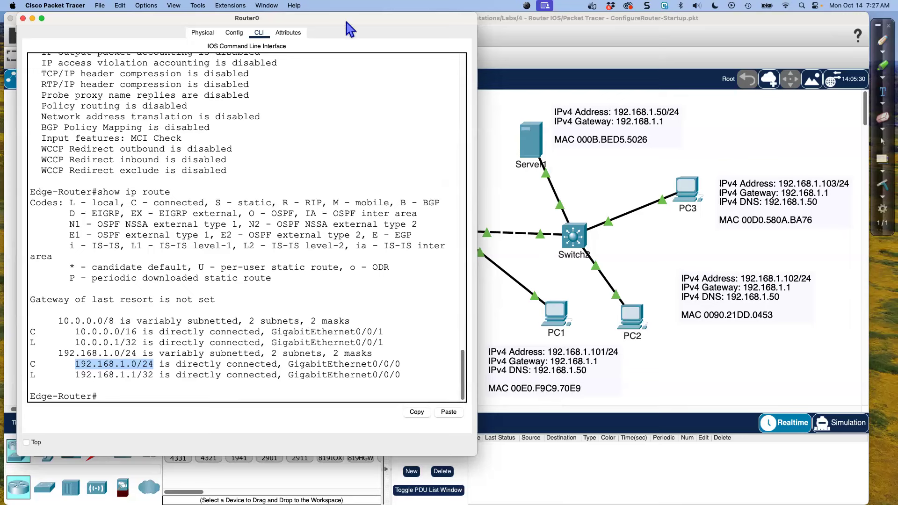
left_click_drag(346, 22, 738, 24)
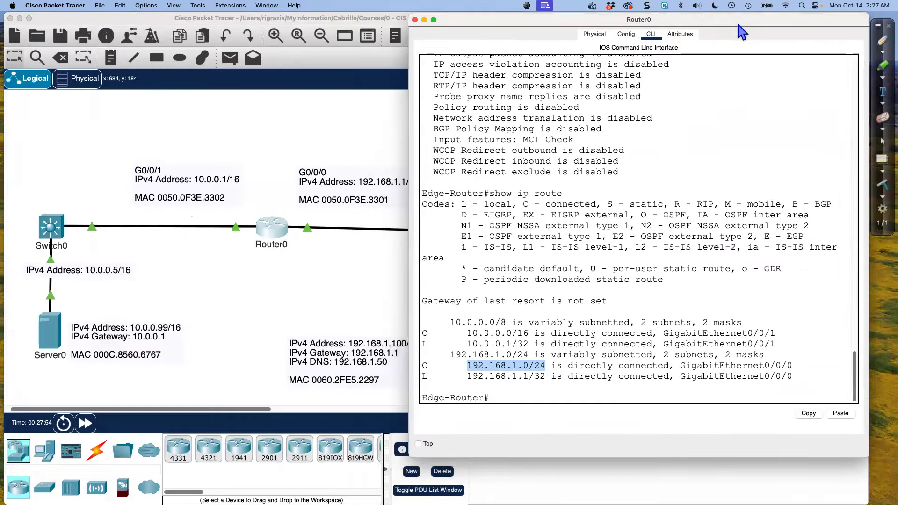
left_click(523, 378)
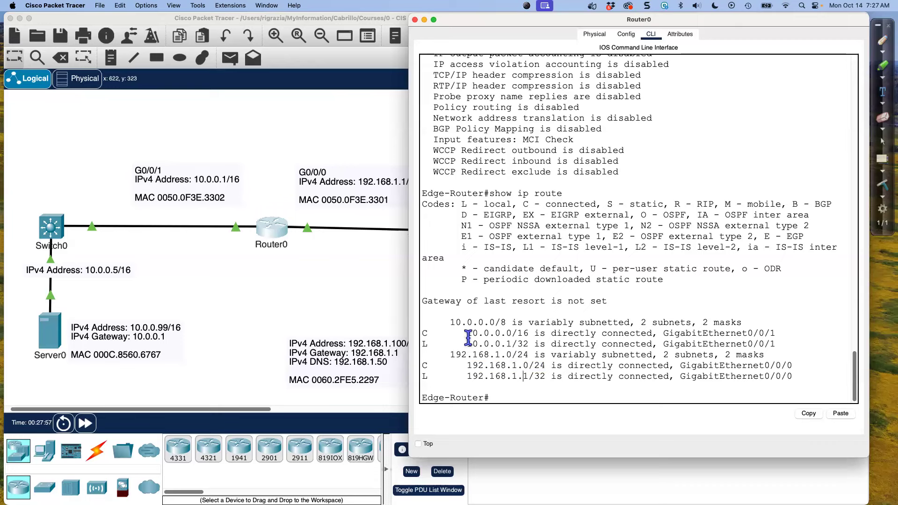
left_click_drag(421, 333, 529, 333)
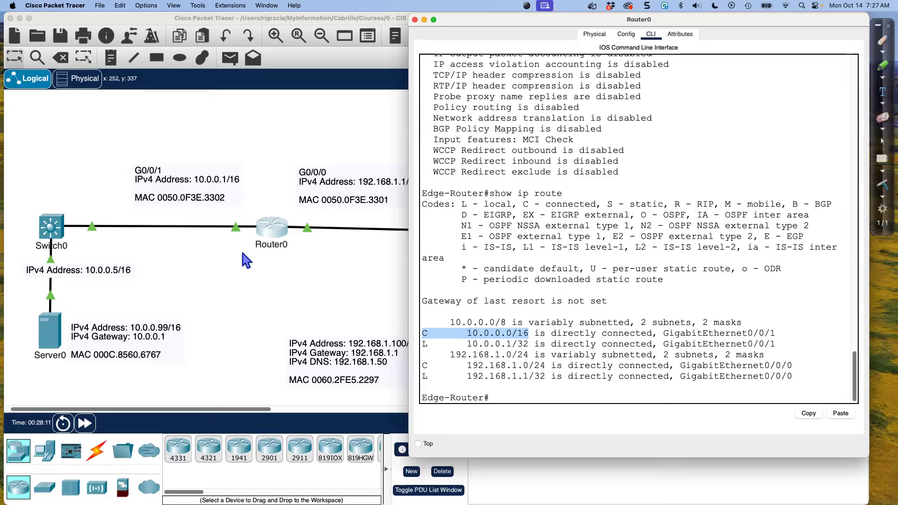
left_click(566, 344)
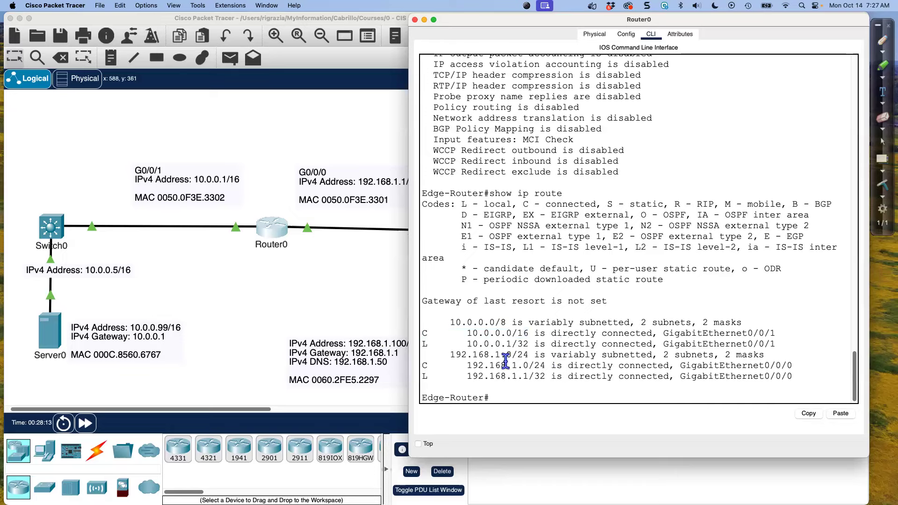
Examine the local routes of both GigabitEthernet interfaces, the L code in the legend, and the /32 host address 192.168.1.1
left_click_drag(481, 22, 506, 21)
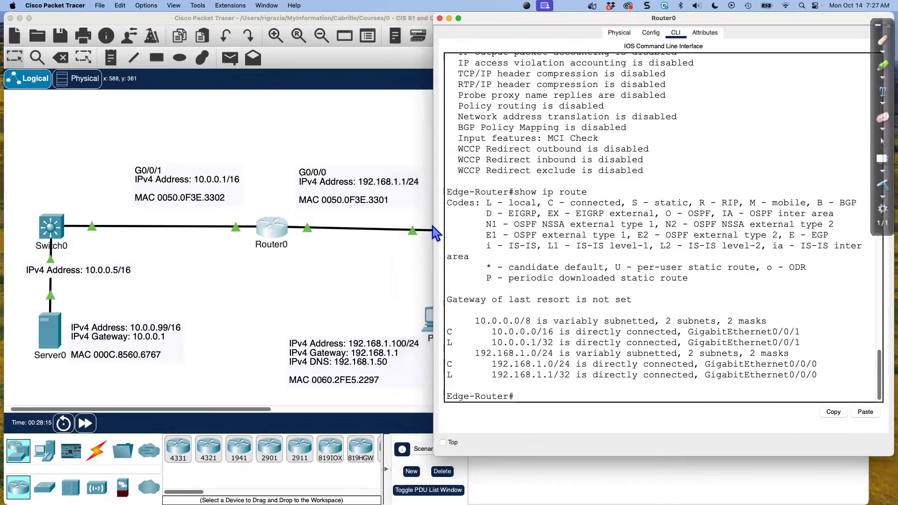
left_click_drag(447, 344, 554, 343)
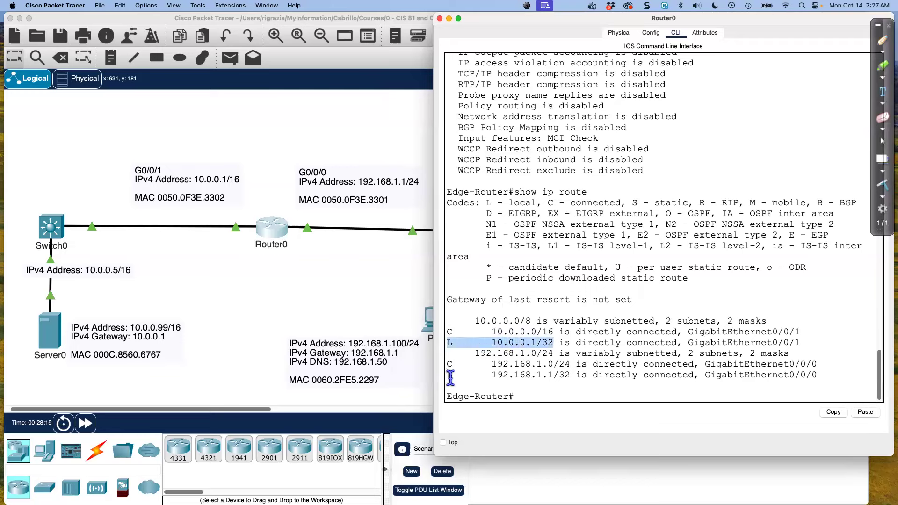
left_click_drag(448, 376, 570, 374)
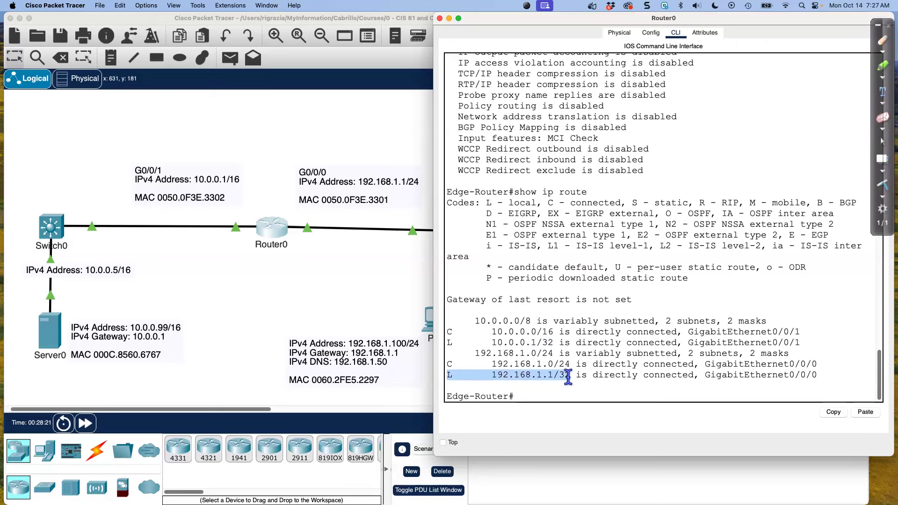
left_click(567, 381)
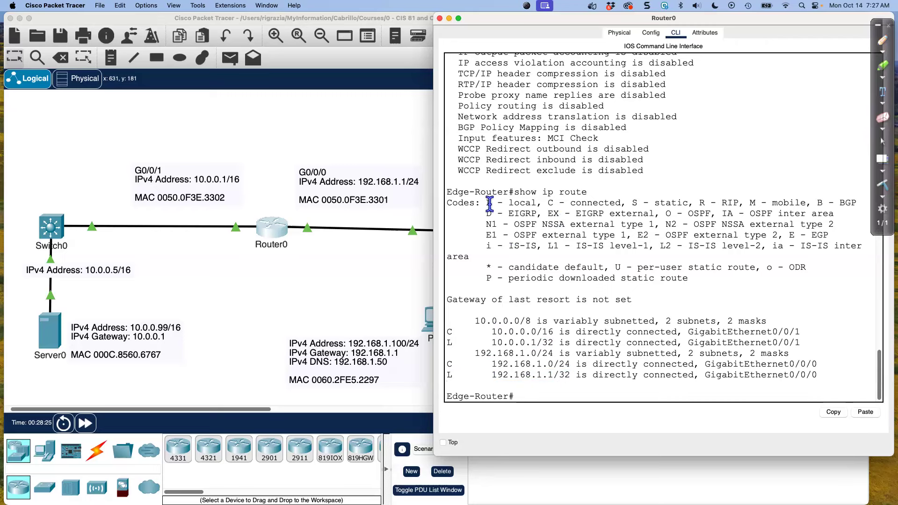
left_click_drag(491, 204, 531, 205)
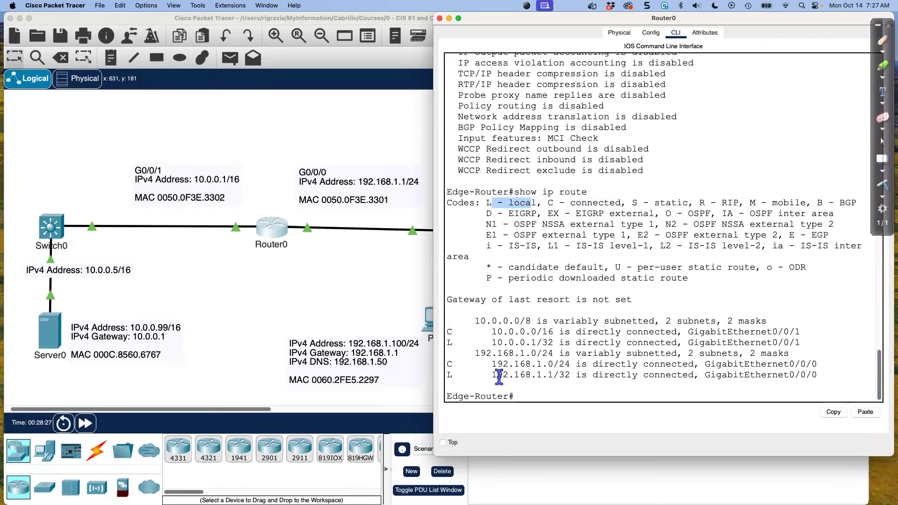
left_click_drag(493, 374, 554, 374)
left_click(556, 374)
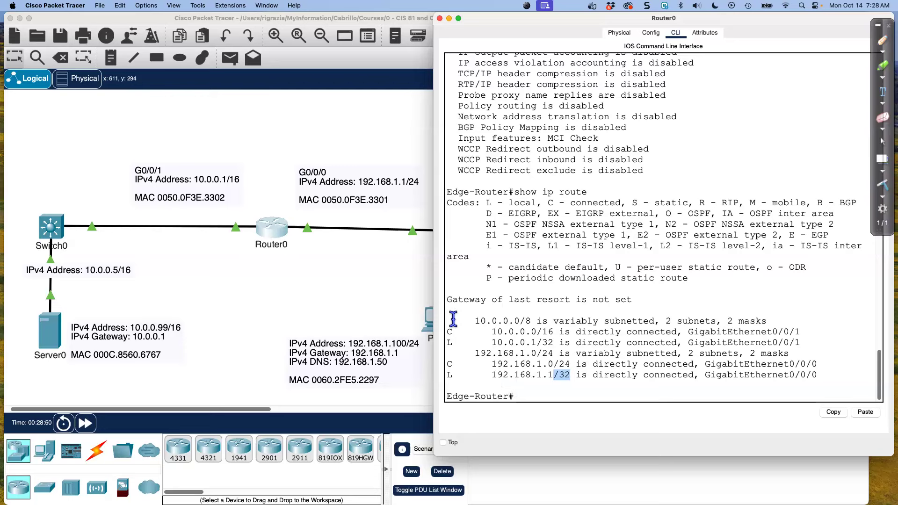
left_click_drag(492, 375, 554, 378)
left_click_drag(492, 374, 553, 375)
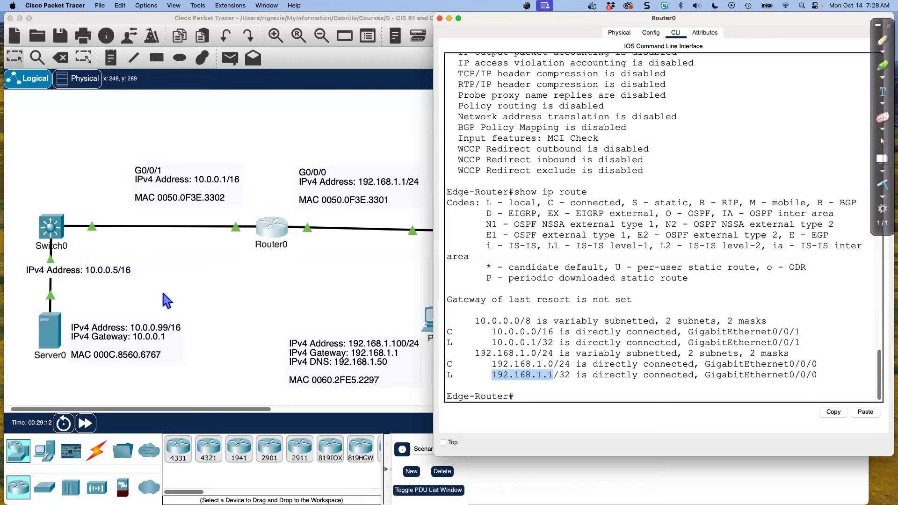
Open PC0's Command Prompt beside the topology and run ipconfig to check its IPv4 address and subnet mask
left_click(328, 282)
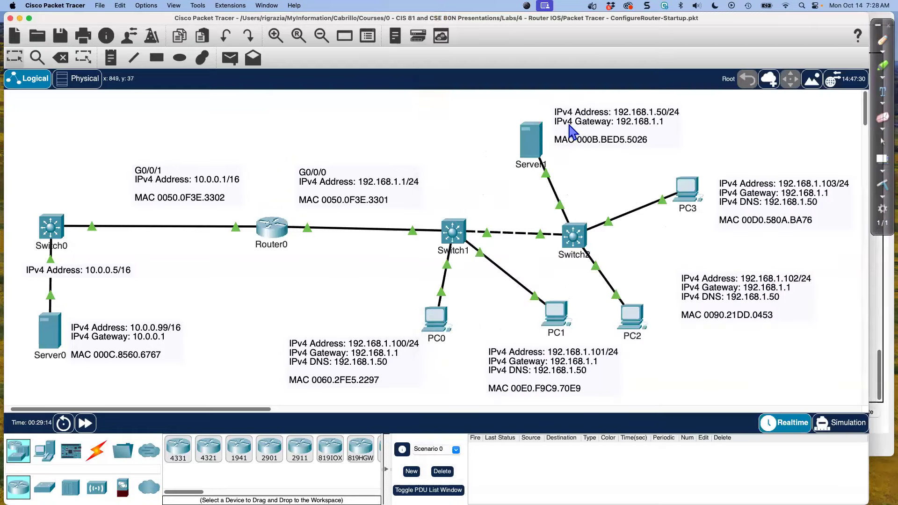
left_click(433, 327)
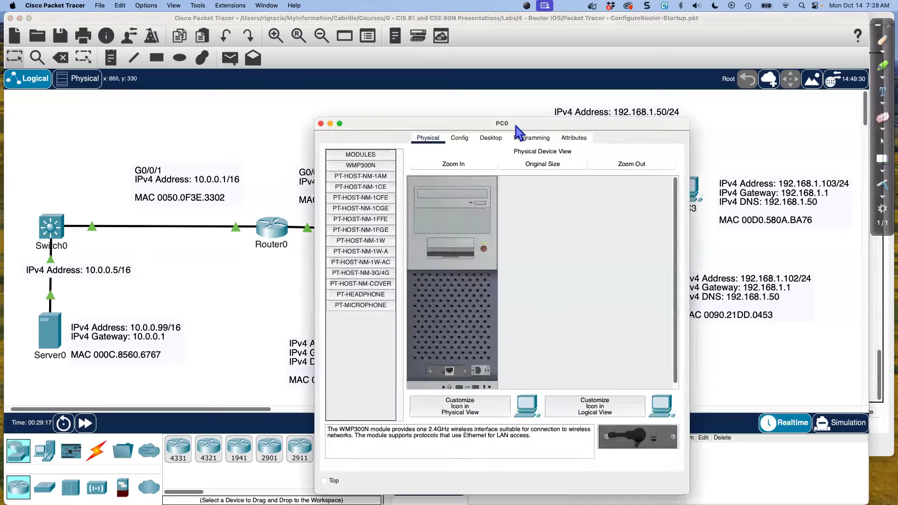
left_click_drag(450, 128, 626, 48)
left_click(669, 60)
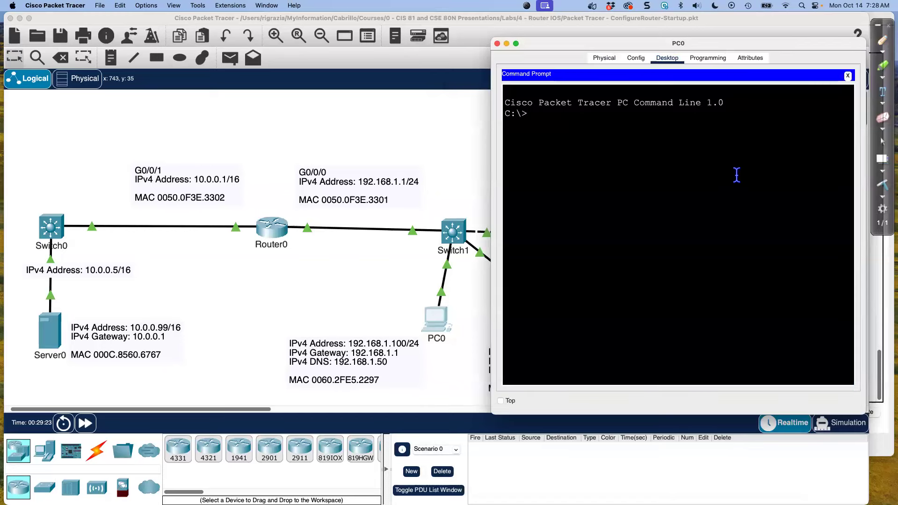
key("Return")
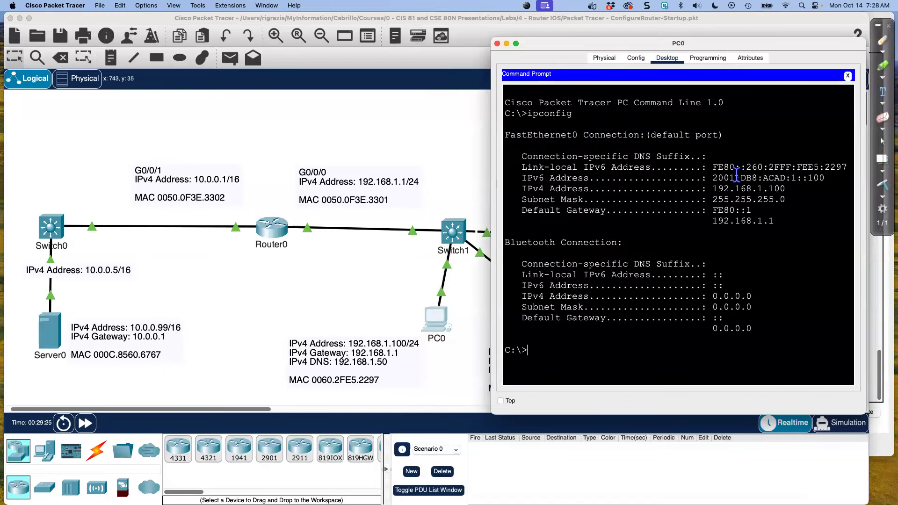
left_click_drag(800, 200, 503, 187)
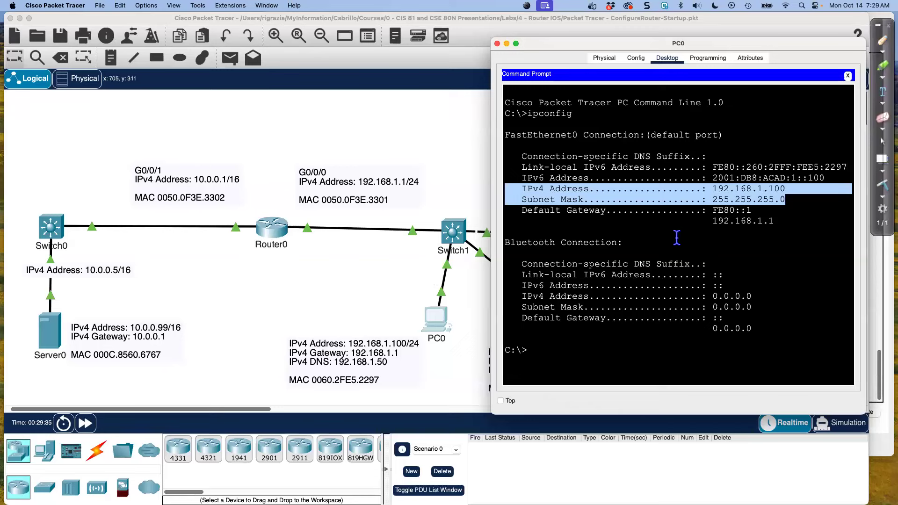
Ping 192.168.1.1 from PC0, run arp -a and examine the physical address listed for the gateway
left_click(580, 349)
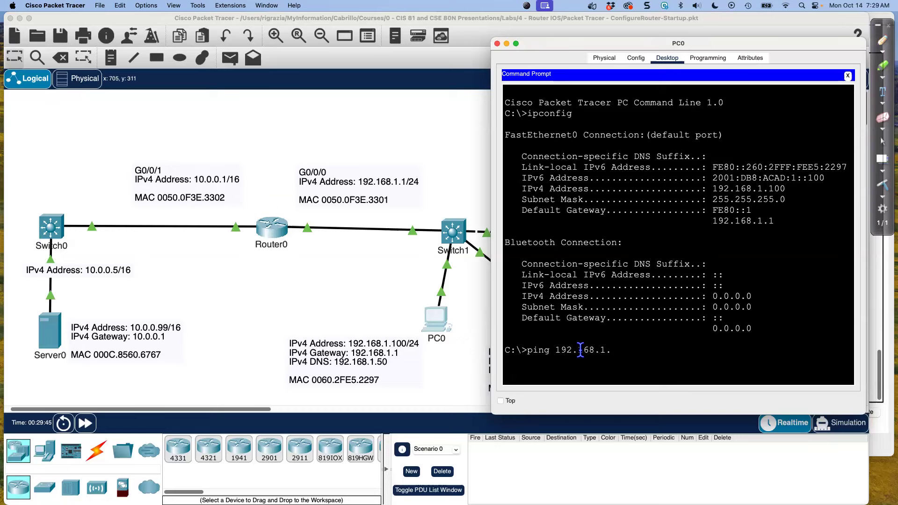
key("Return")
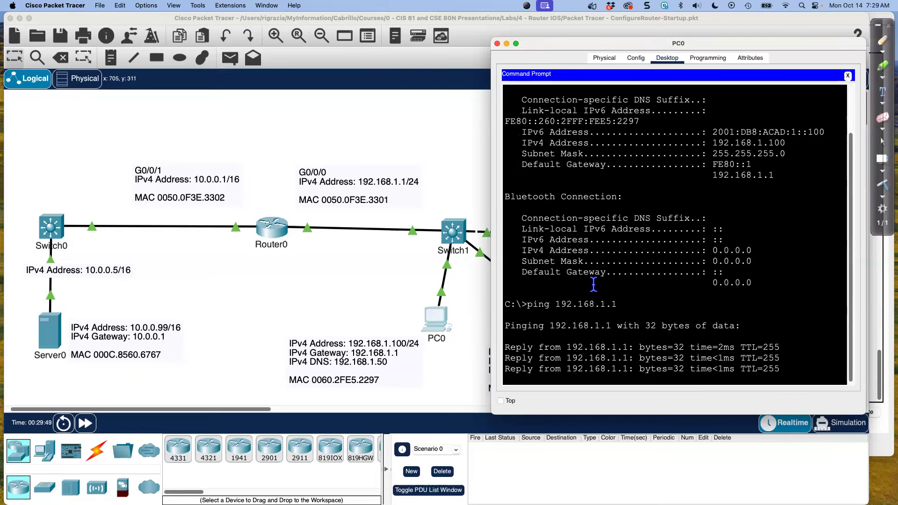
type("show")
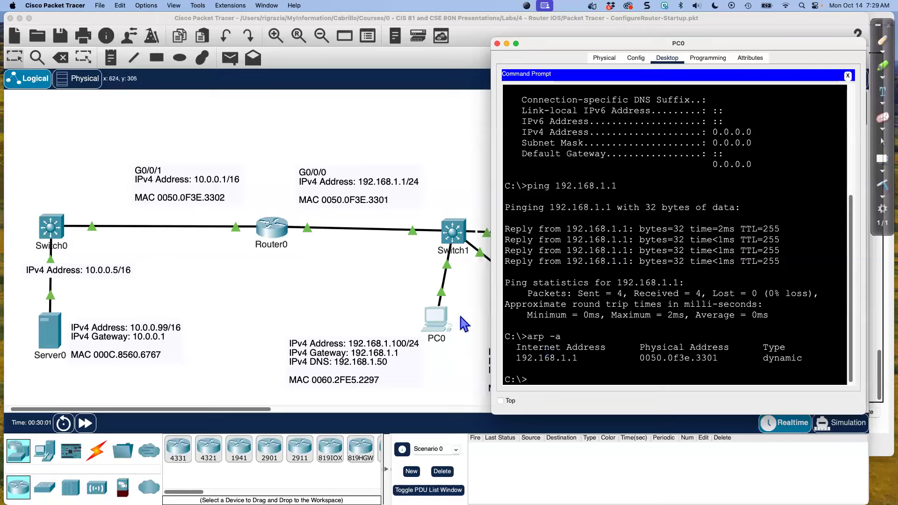
left_click(639, 358)
left_click_drag(677, 358, 719, 359)
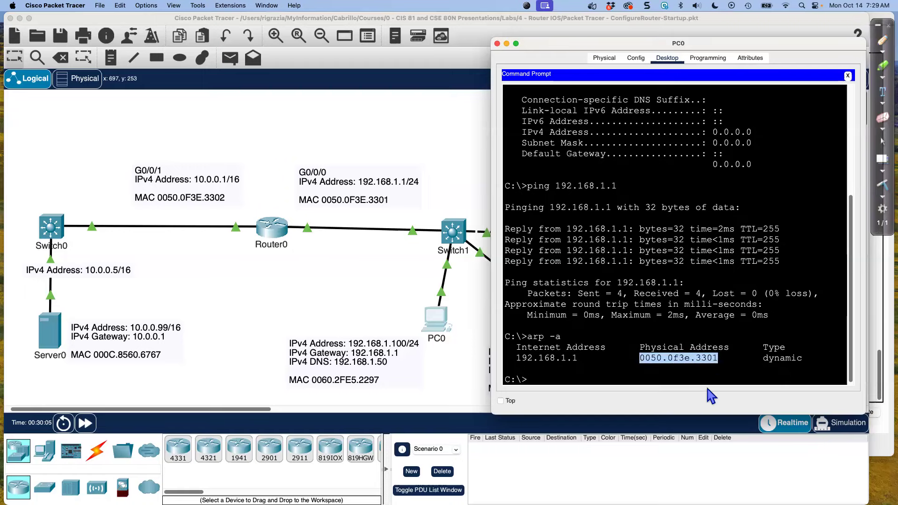
Return to Router0's command line and find the MAC address in the earlier show interface g 0/0/0 output
left_click(279, 240)
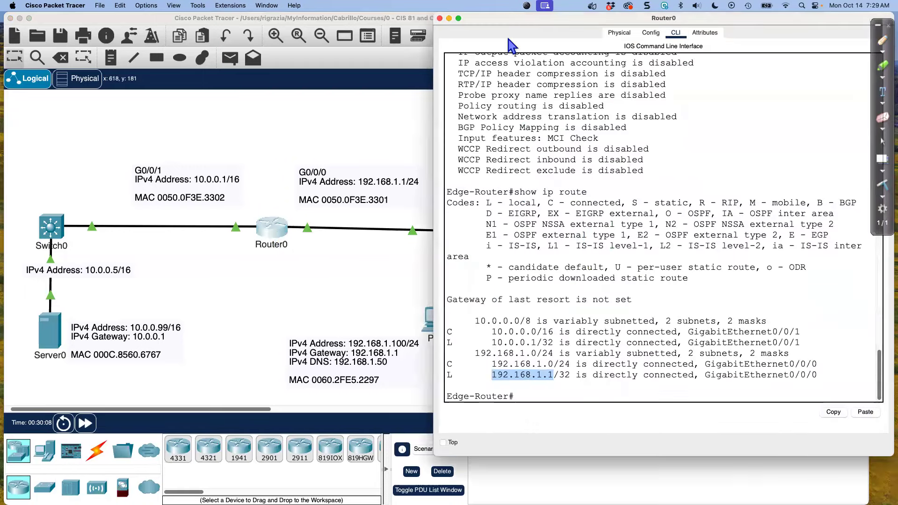
left_click_drag(354, 29, 80, 30)
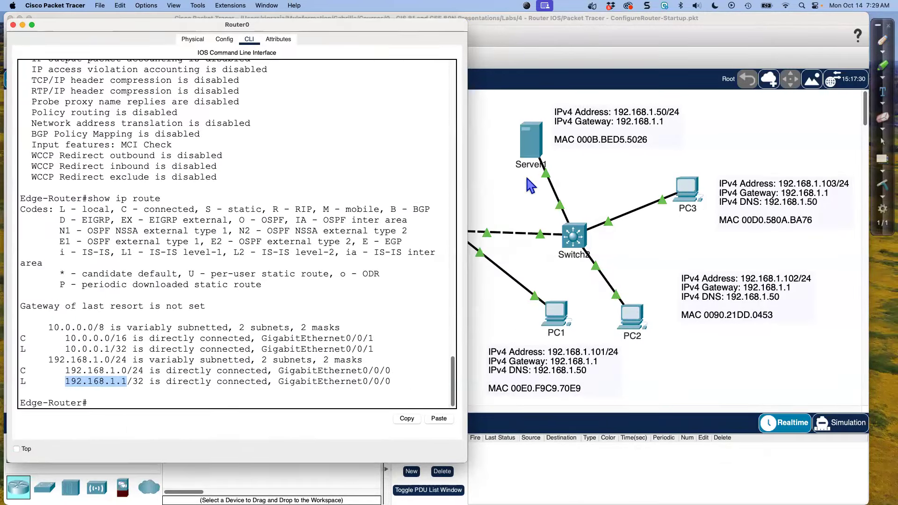
scroll(279, 278, "up", 10)
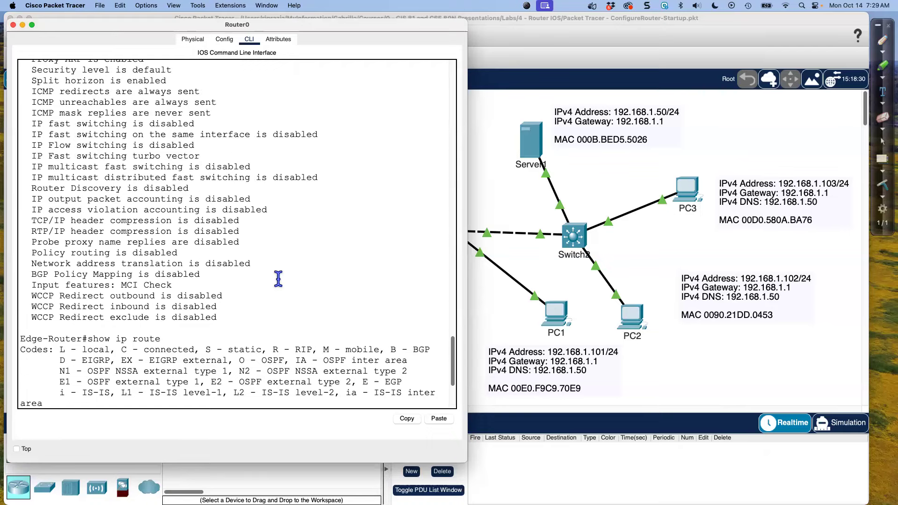
scroll(278, 276, "up", 10)
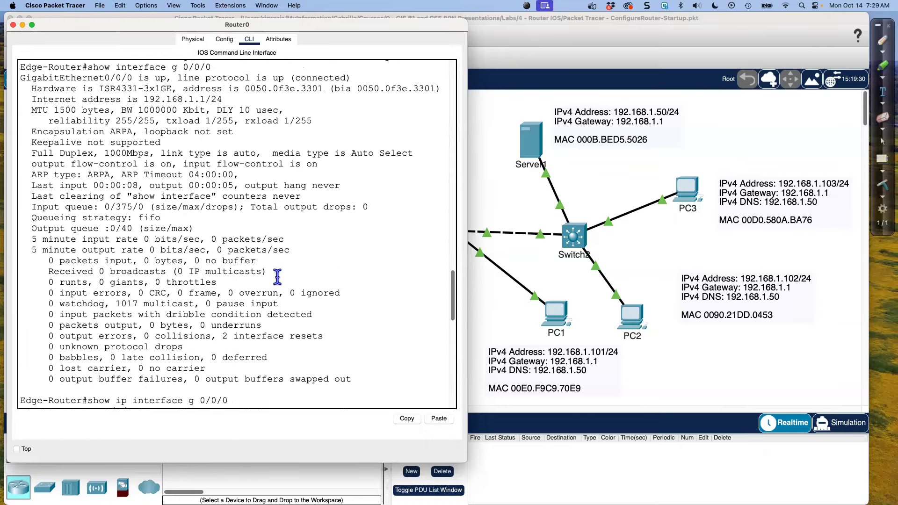
left_click_drag(244, 145, 324, 143)
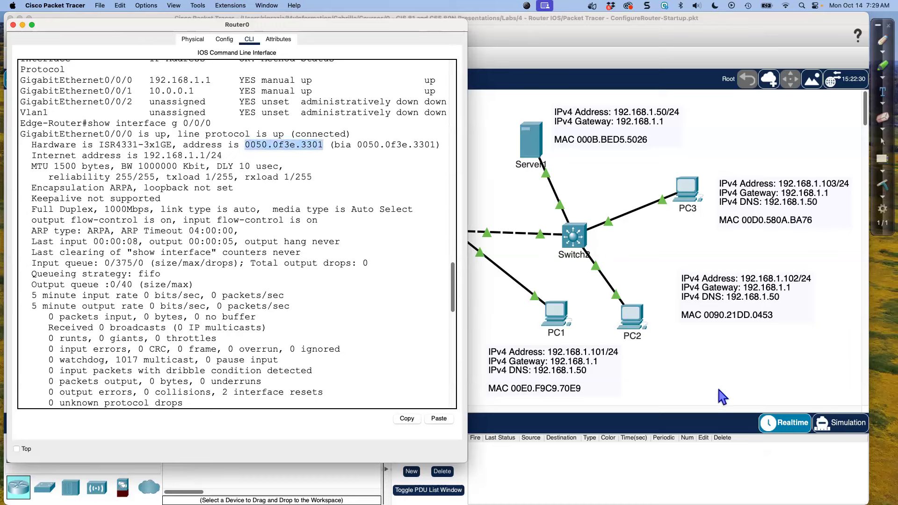
Bring PC0's Command Prompt back to the front and highlight the gateway's physical address in the ARP output
left_click(560, 314)
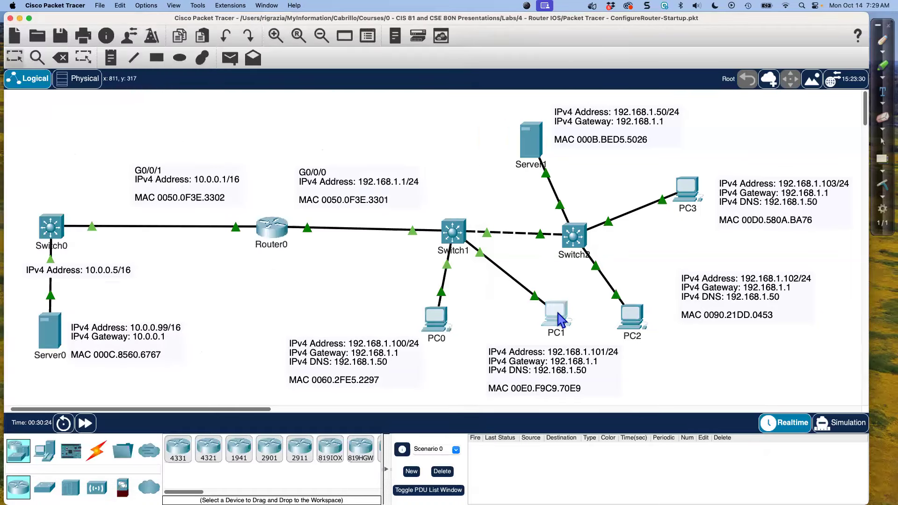
left_click(558, 313)
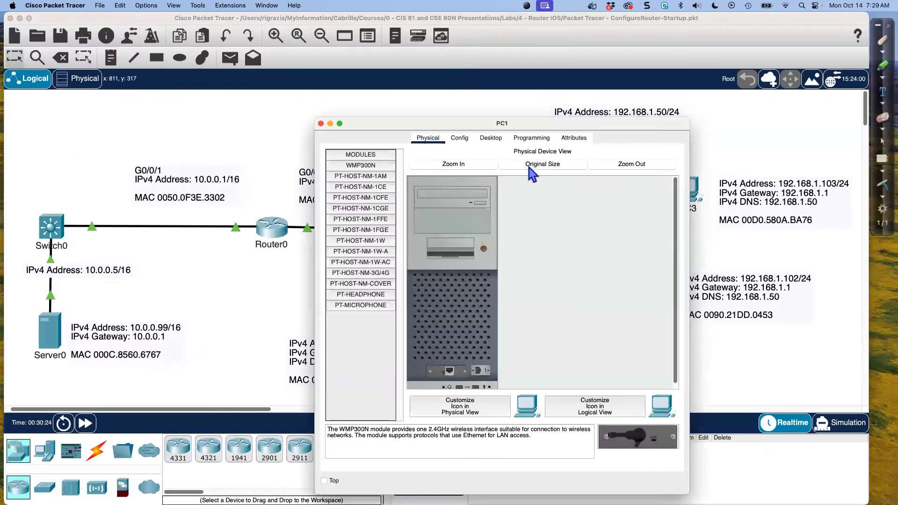
left_click(321, 123)
left_click(436, 319)
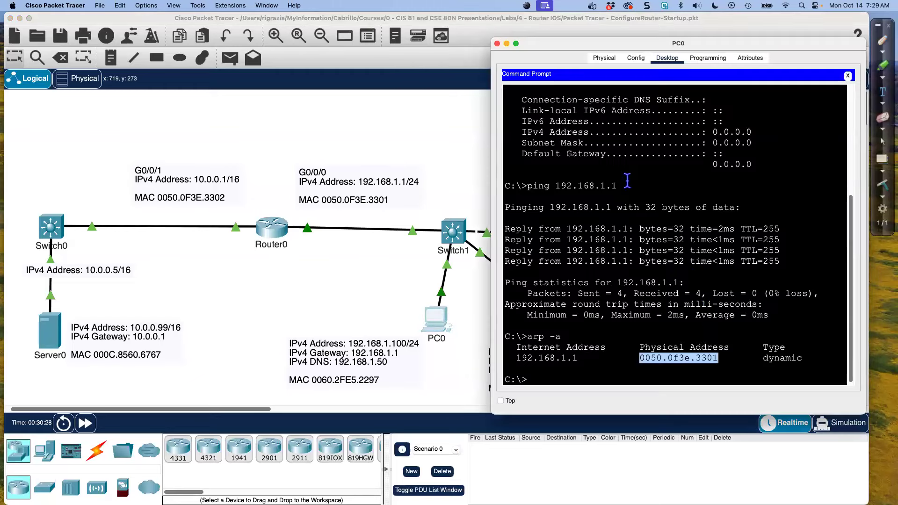
left_click(718, 358)
left_click_drag(718, 359, 640, 359)
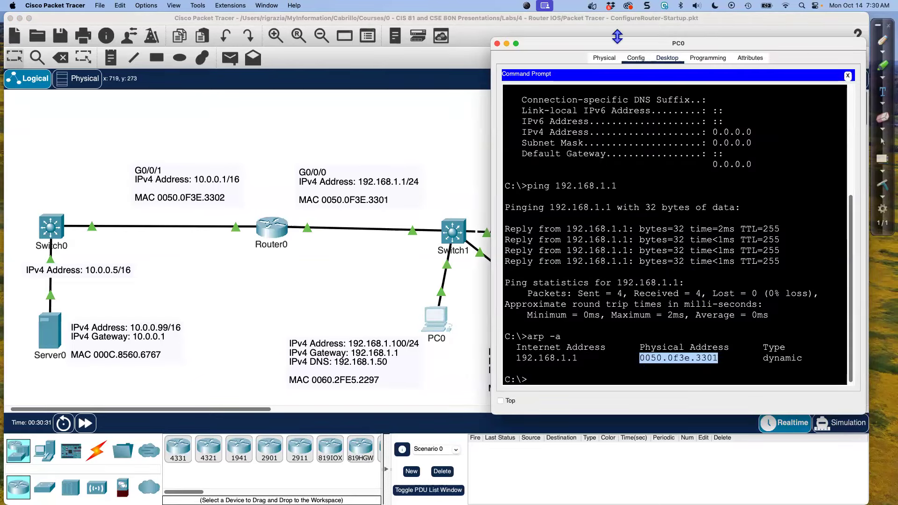
mouse_move(607, 45)
left_mouse_down()
mouse_move(629, 94)
mouse_move(603, 31)
left_mouse_up()
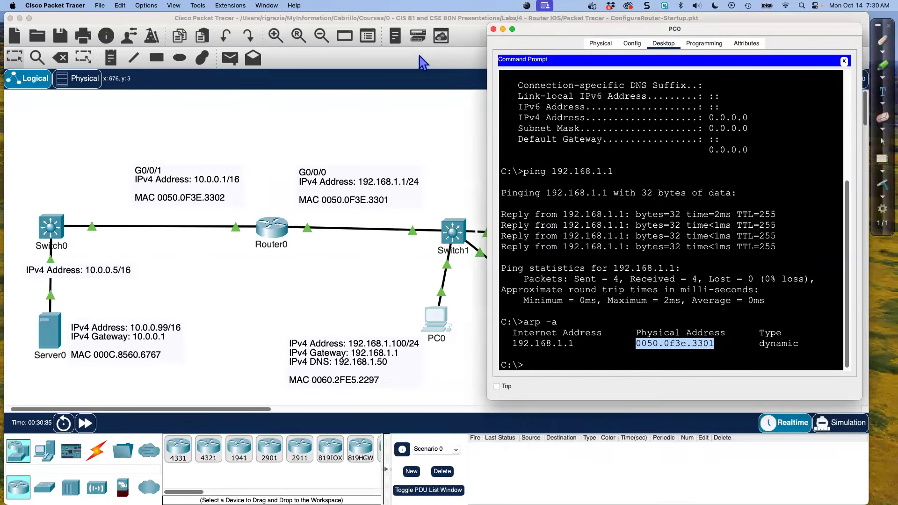
Show the Router0 and PC0 windows side by side and compare the interface MAC address with PC0's ARP entry
left_click(282, 231)
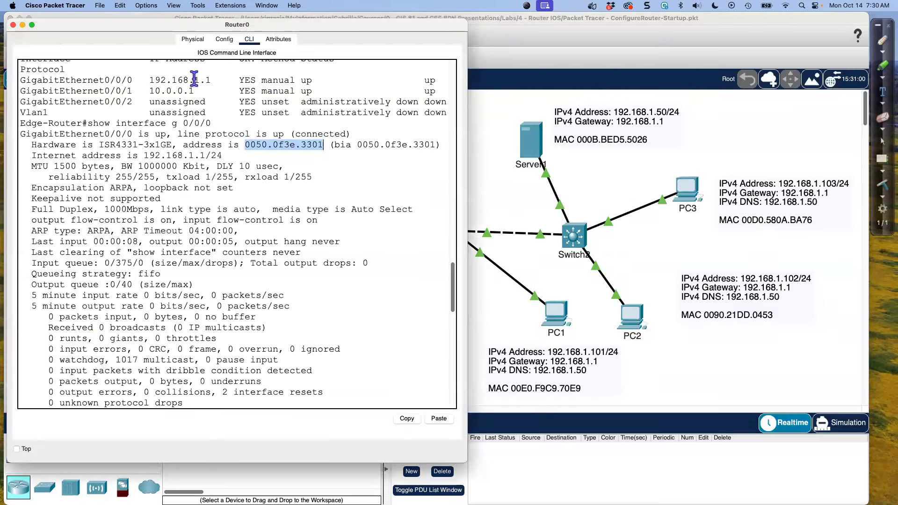
left_click(522, 24)
left_click_drag(523, 23, 531, 98)
left_click(433, 23)
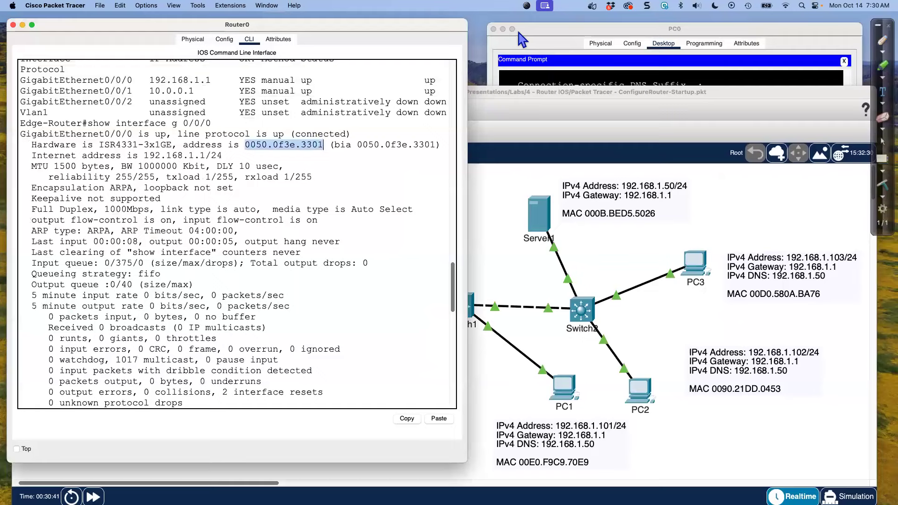
left_click(545, 30)
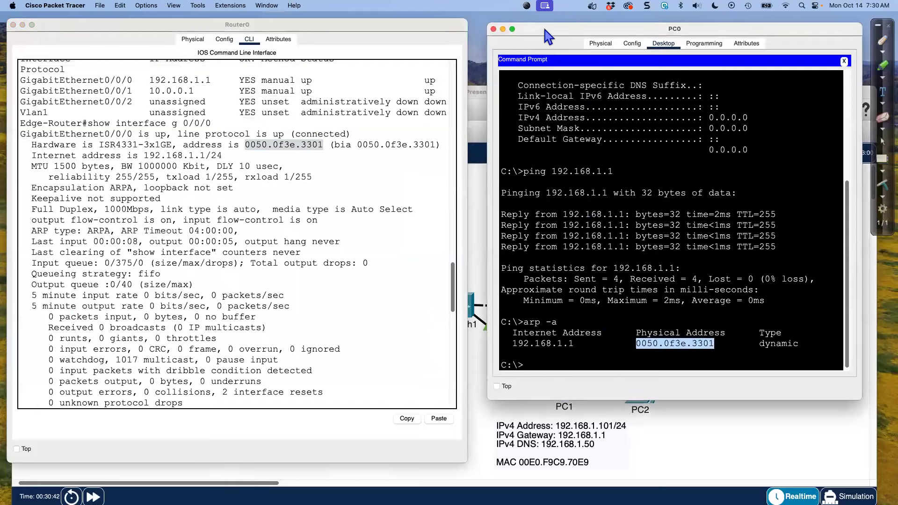
left_click(253, 149)
left_click_drag(241, 146, 249, 147)
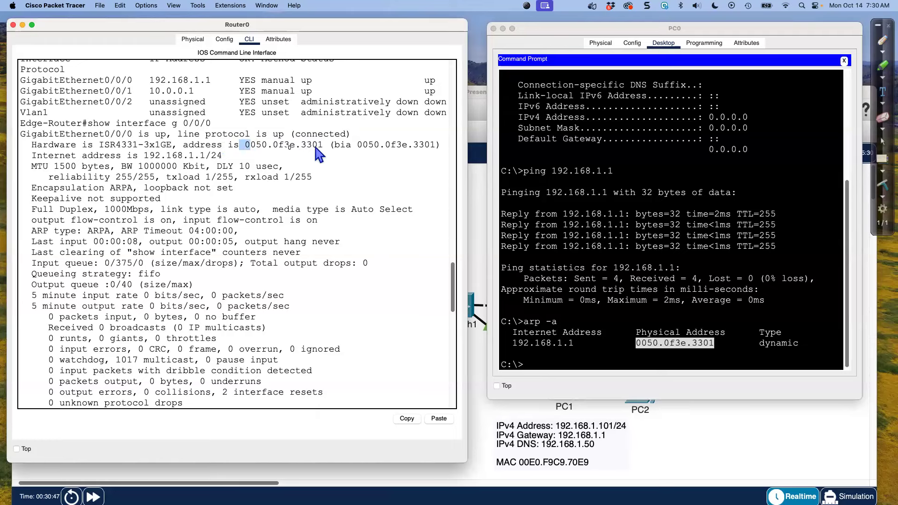
Highlight the G0/0/0 MAC address in Router0's output, then bring the full topology window to the front
left_click_drag(319, 144, 247, 145)
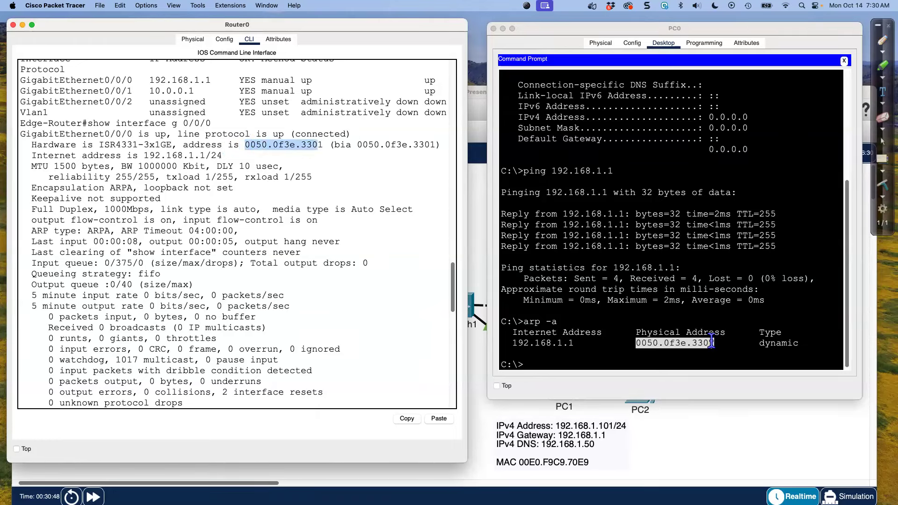
left_click(679, 429)
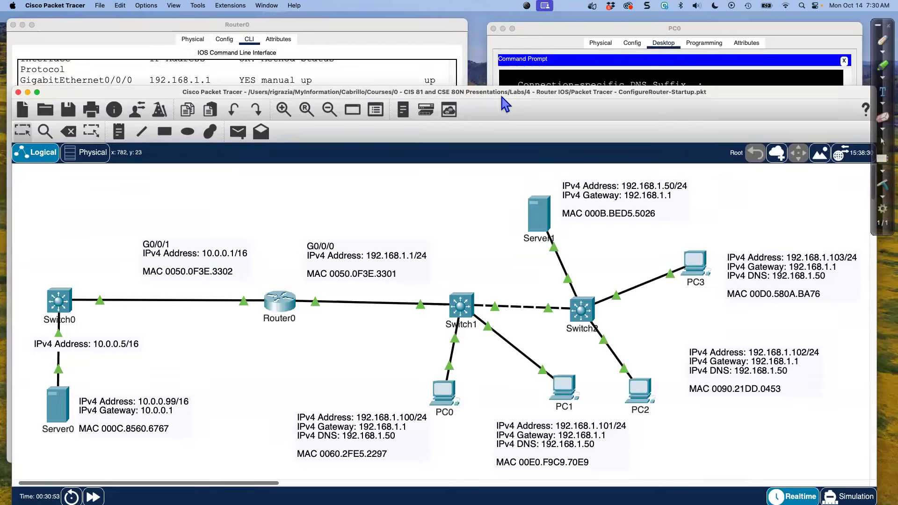
left_click_drag(505, 104, 509, 21)
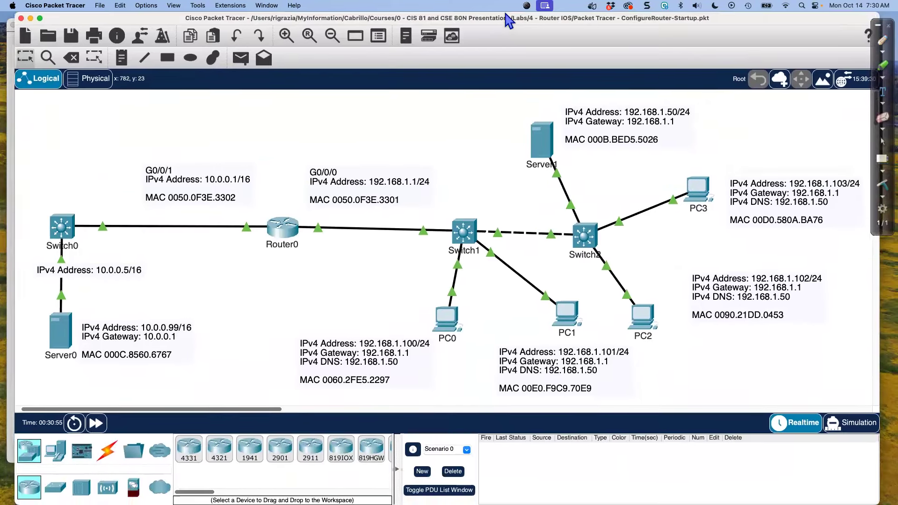
Ping Switch0's address 10.0.0.5 from PC0's Command Prompt
left_click(435, 316)
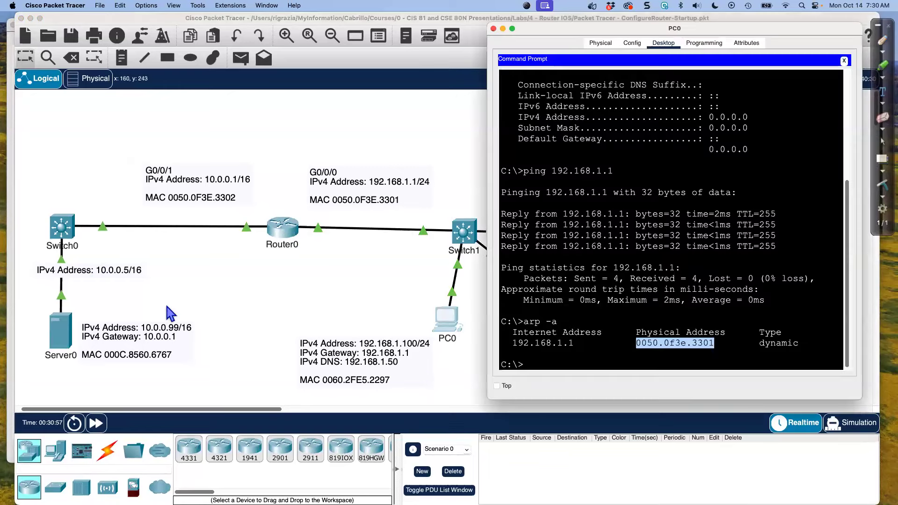
left_click(583, 363)
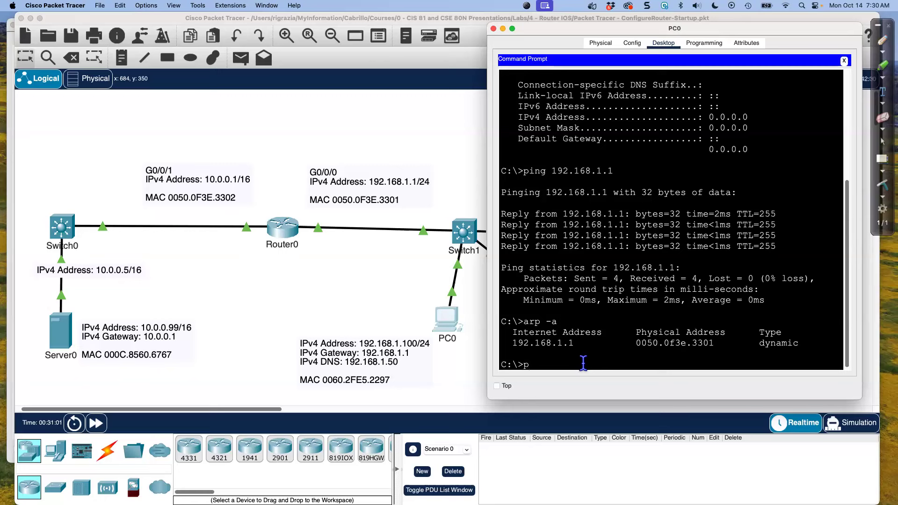
type("ping 10.0.0.5")
key("Return")
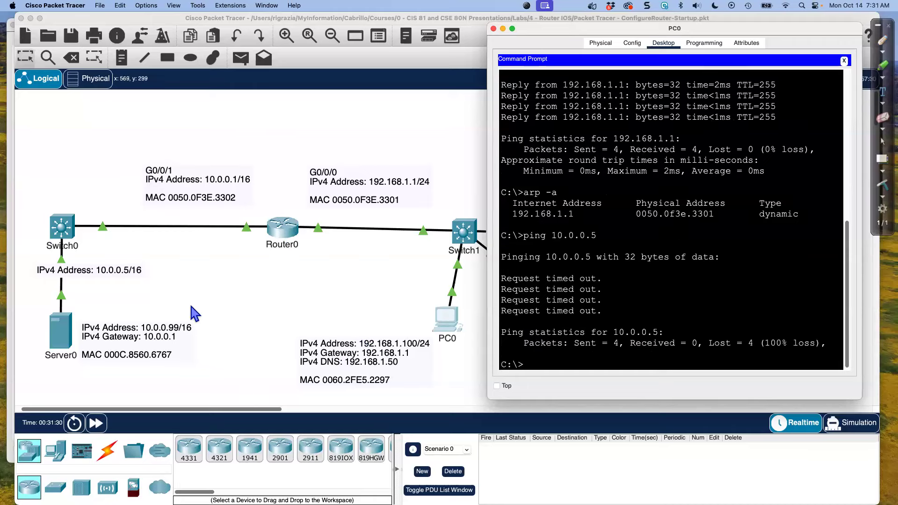
Ping Server0 at 10.0.0.99 from PC0 and highlight the first reply in the output
left_click(80, 277)
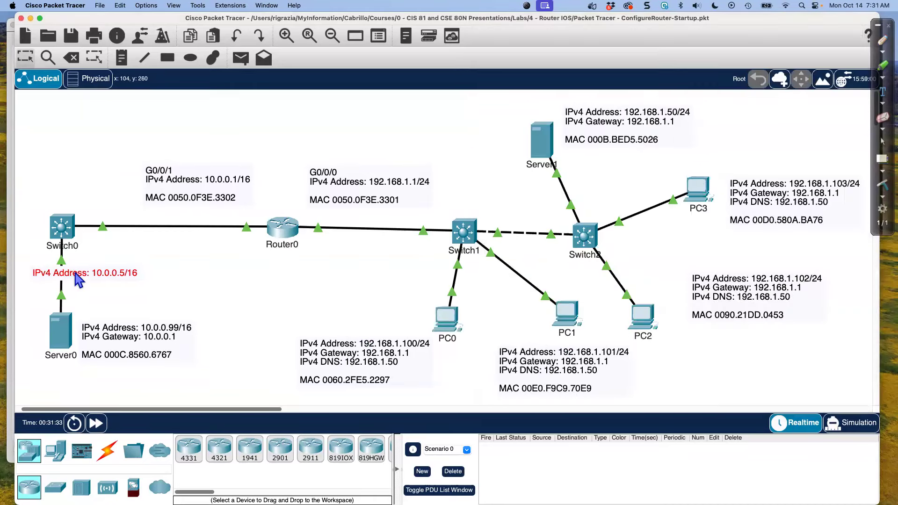
left_click(456, 324)
key("Up")
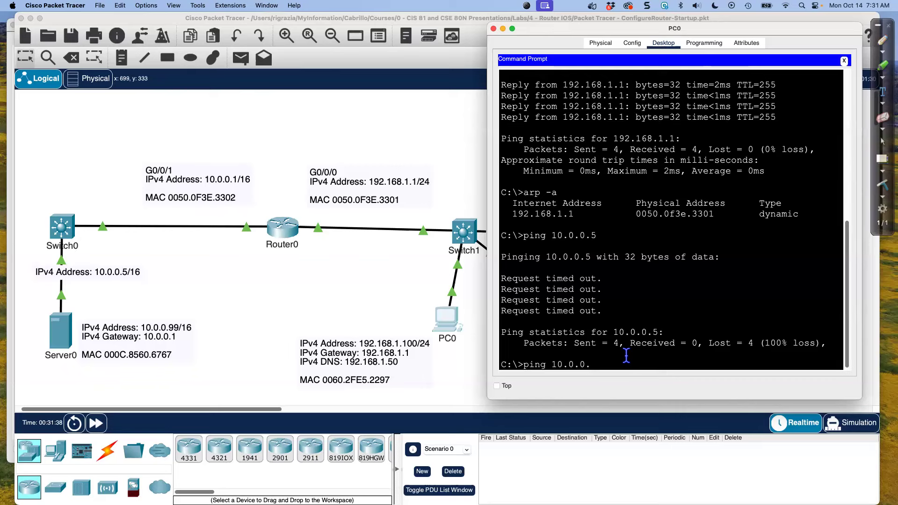
key("Return")
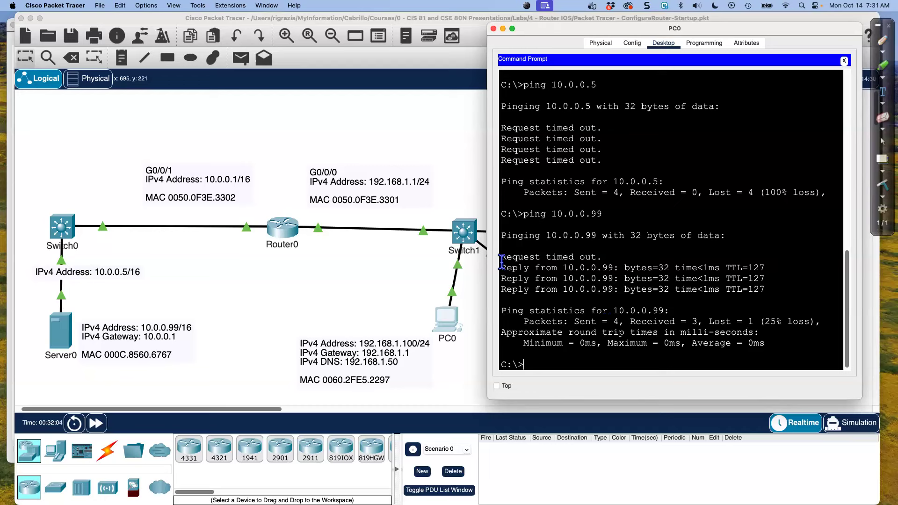
left_click_drag(499, 268, 624, 267)
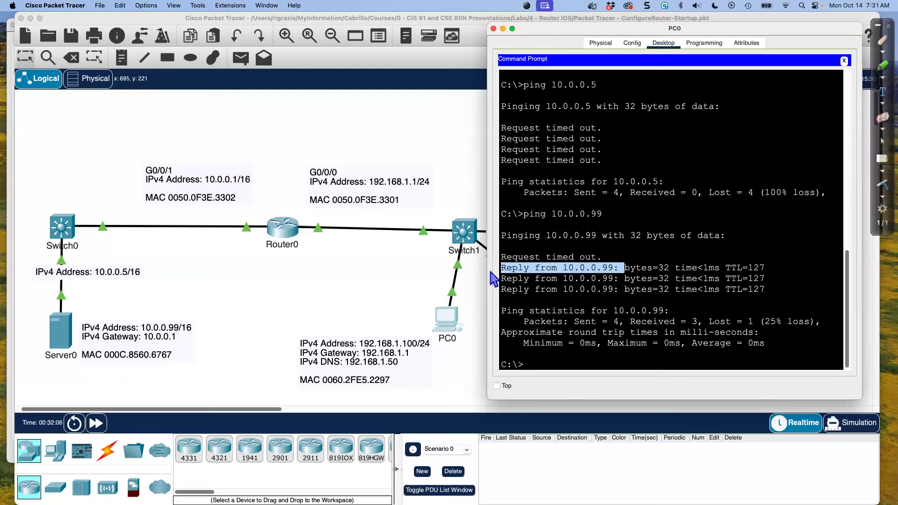
Open Router0's command line beside the topology and review the directly connected networks in its show ip route output
left_click(289, 240)
left_click(283, 229)
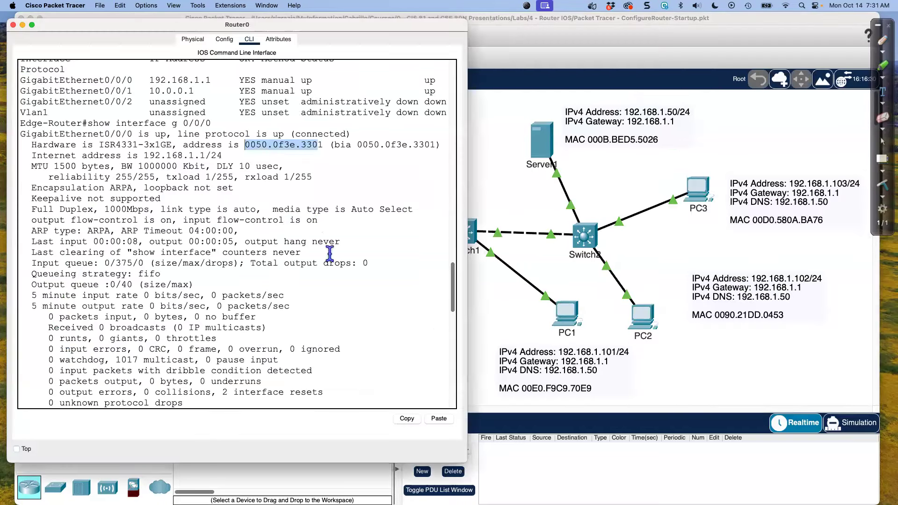
left_click_drag(363, 24, 749, 22)
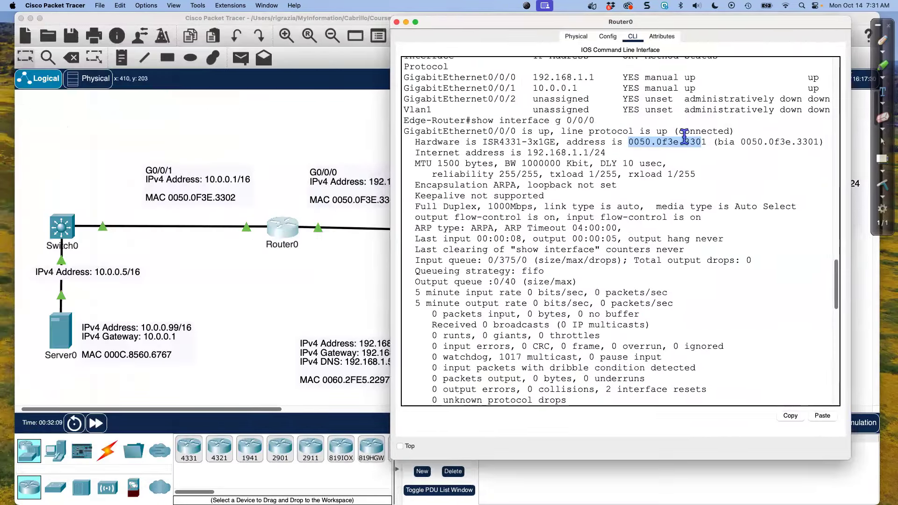
scroll(646, 294, "down", 15)
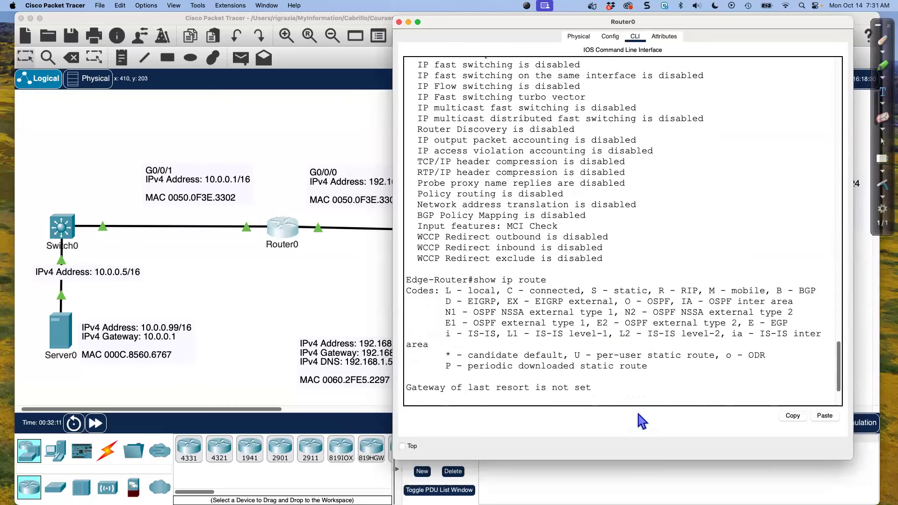
left_click_drag(530, 355, 531, 367)
scroll(532, 387, "down", 3)
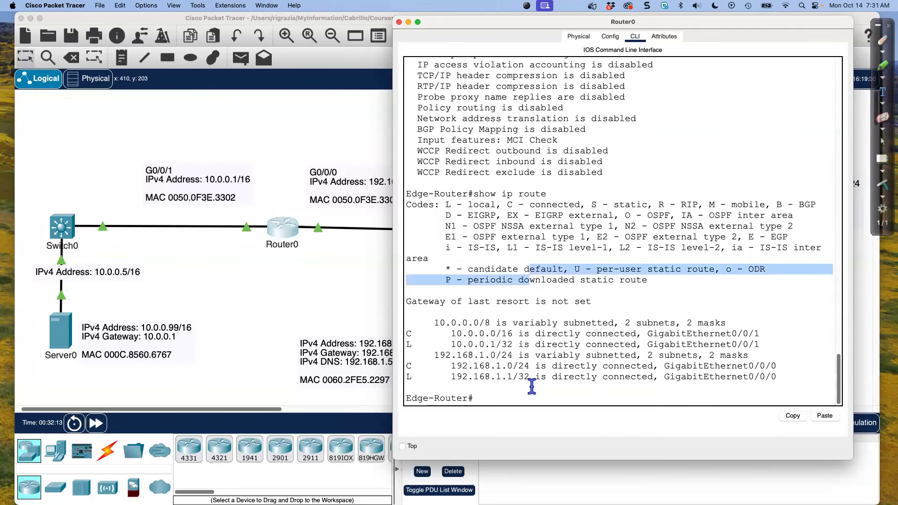
left_click(532, 387)
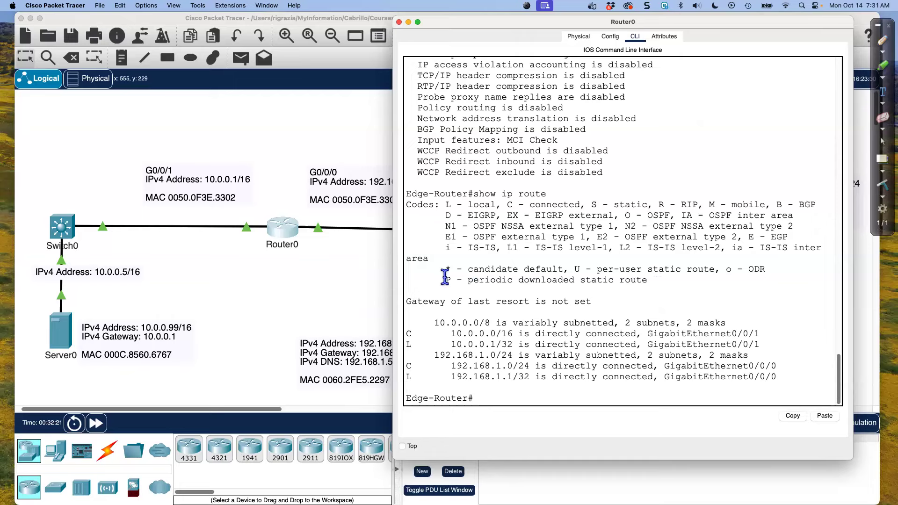
Telnet from PC0 to the router at 192.168.1.1 and log in with the Telnet access password
left_click(342, 294)
left_click(453, 321)
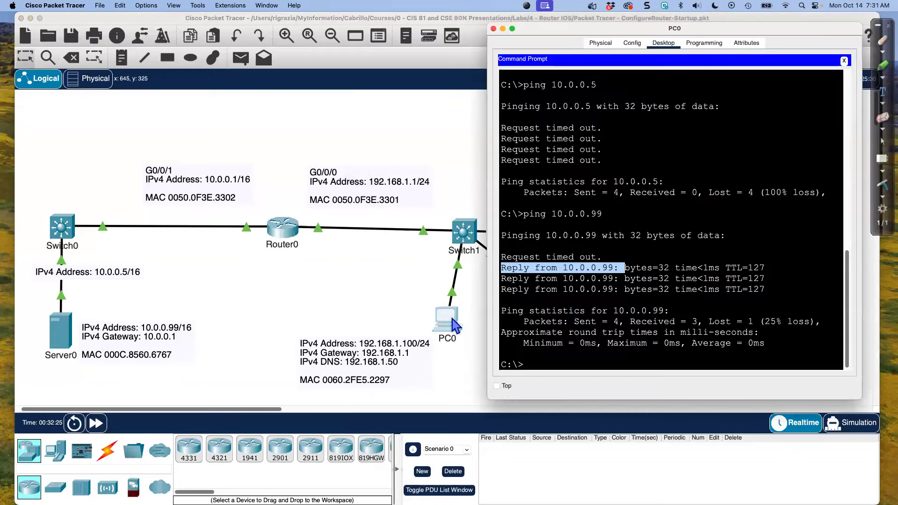
type("telnet 192.168.")
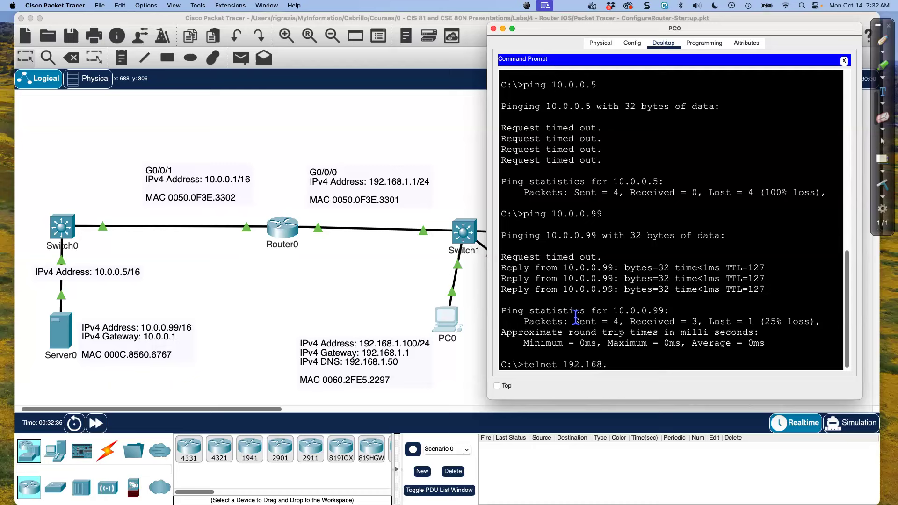
key("Return")
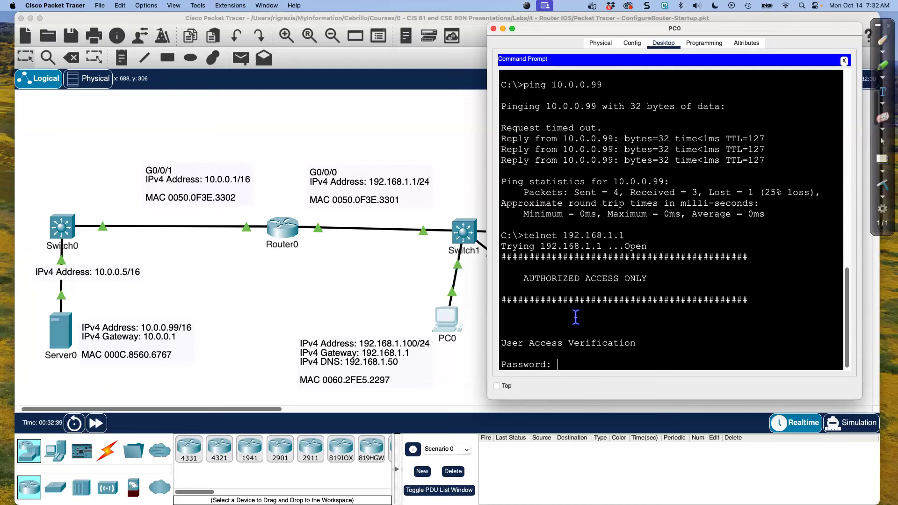
key("Return")
key("Return")
key("Return")
key("Return")
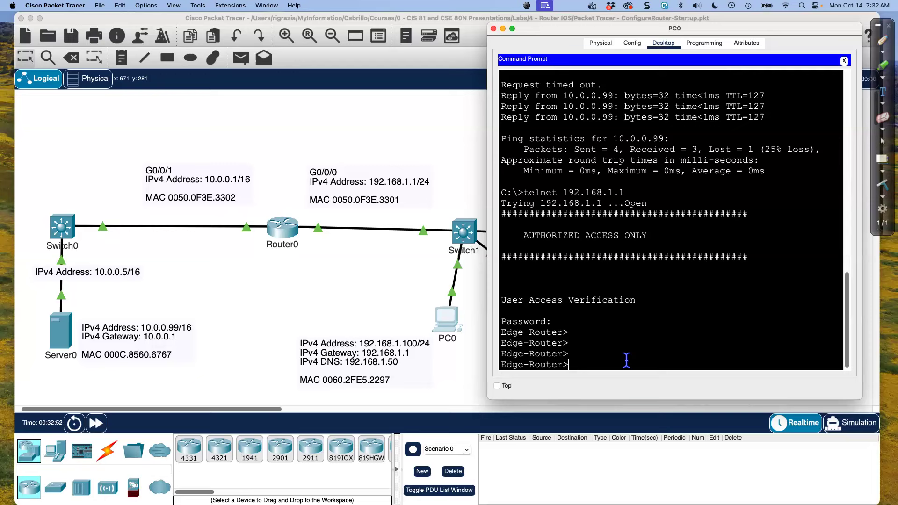
Enter privileged EXEC mode in the Telnet session with enable and the enable password
type("ble")
key("Return")
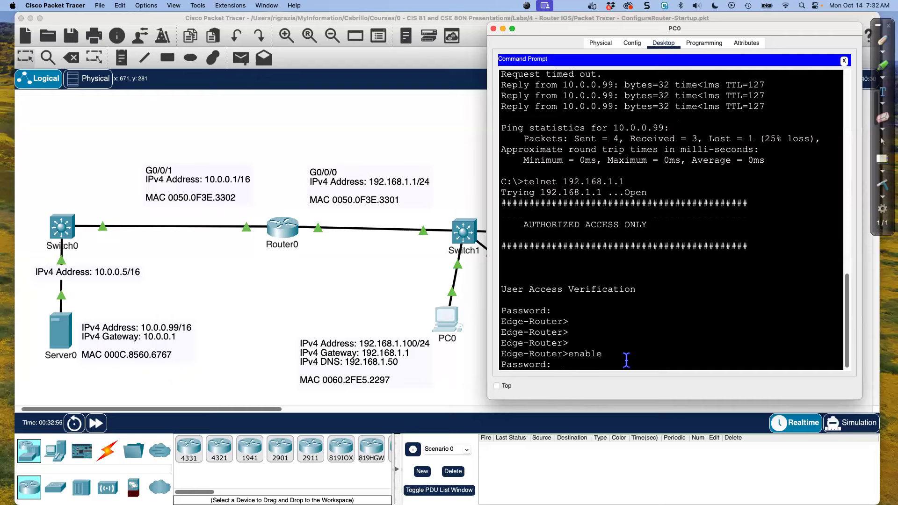
key("Return")
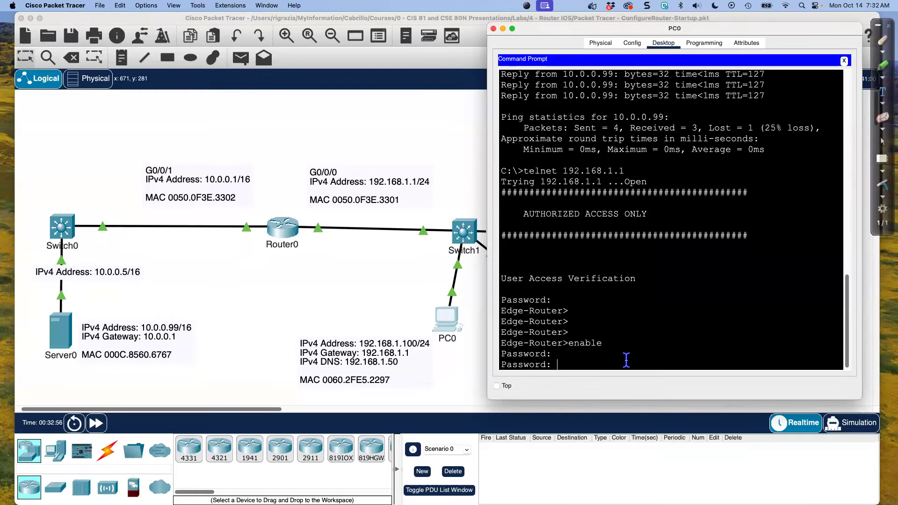
key("Return")
Run show ip interface brief in the Telnet session and enlarge PC0's window to read the output
key("Return")
key("Return")
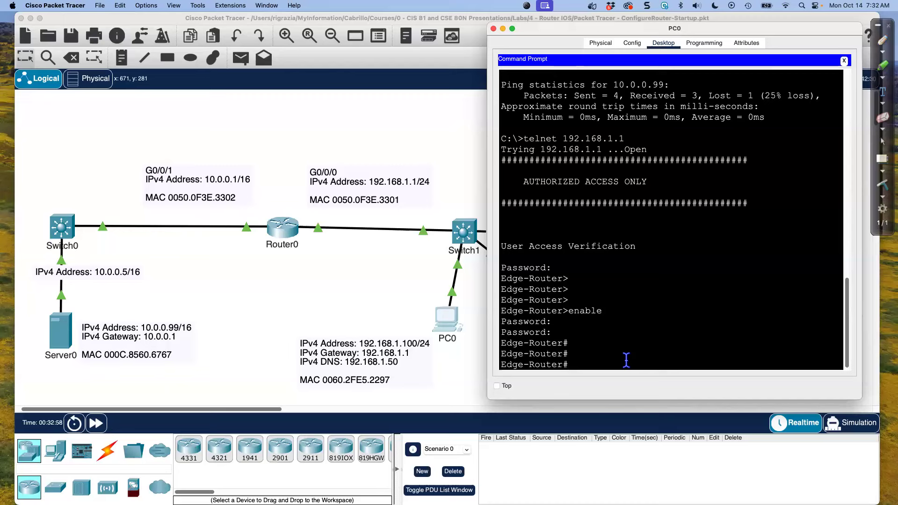
type("show ip interface brief")
key("Return")
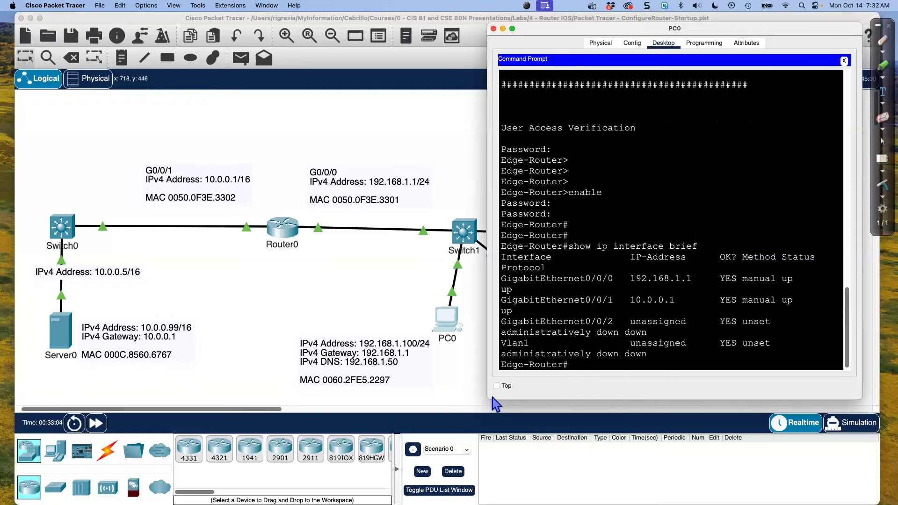
left_click_drag(490, 396, 407, 411)
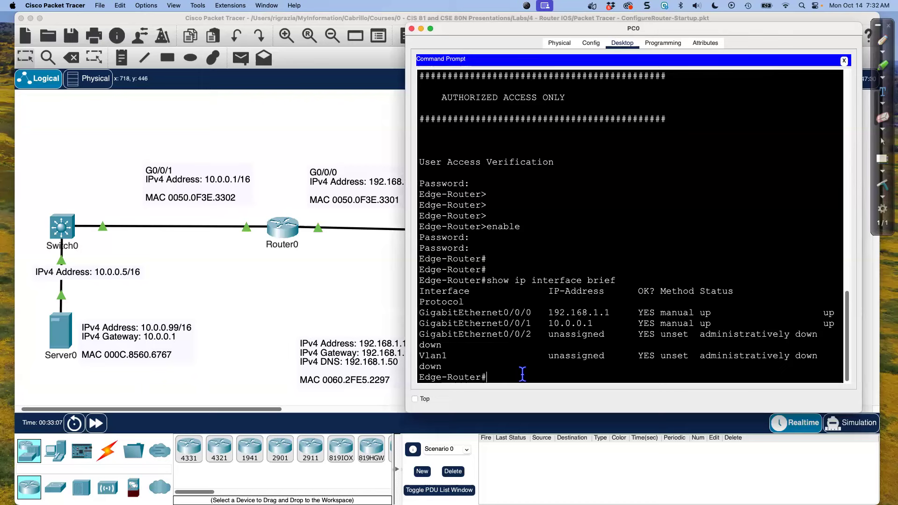
Enter configuration mode for interface g 0/0/0 through the Telnet session and shut the interface down
type("conf t")
key("Return")
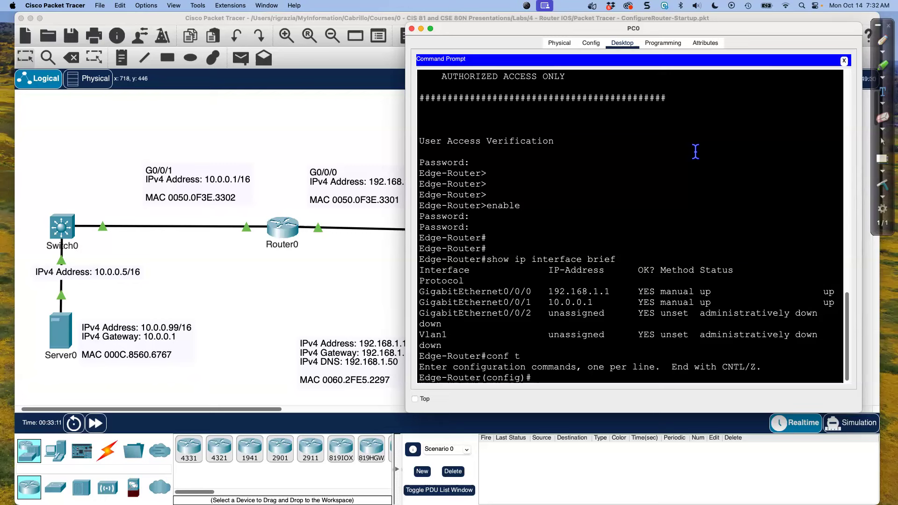
type("interface")
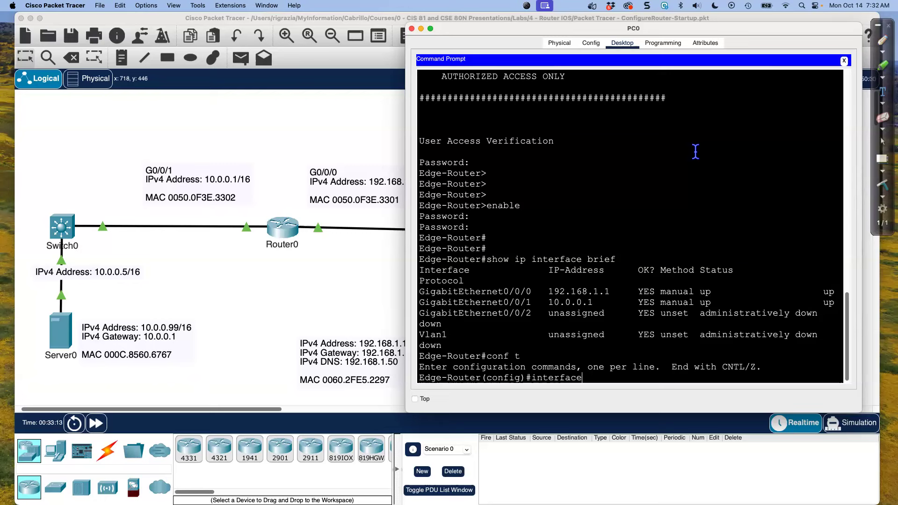
type(" g 0/0/0")
key("Return")
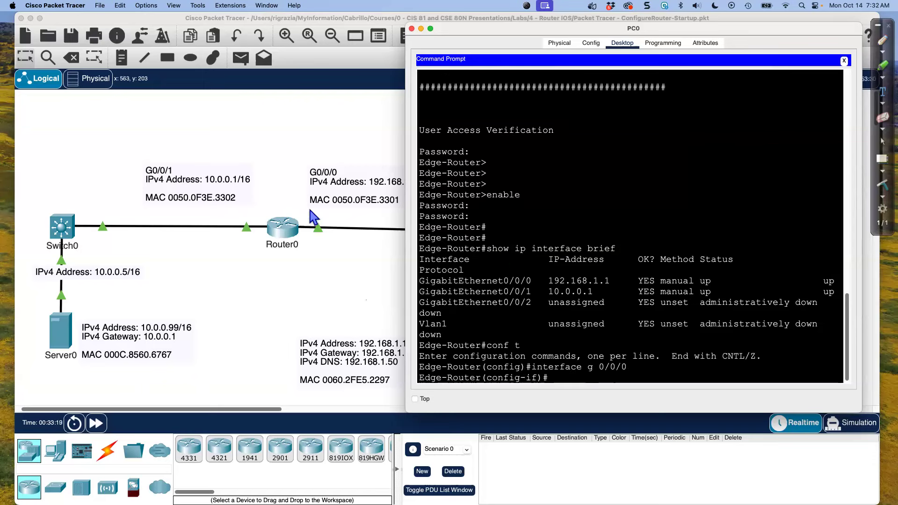
type("shutdown")
key("Return")
key("Return")
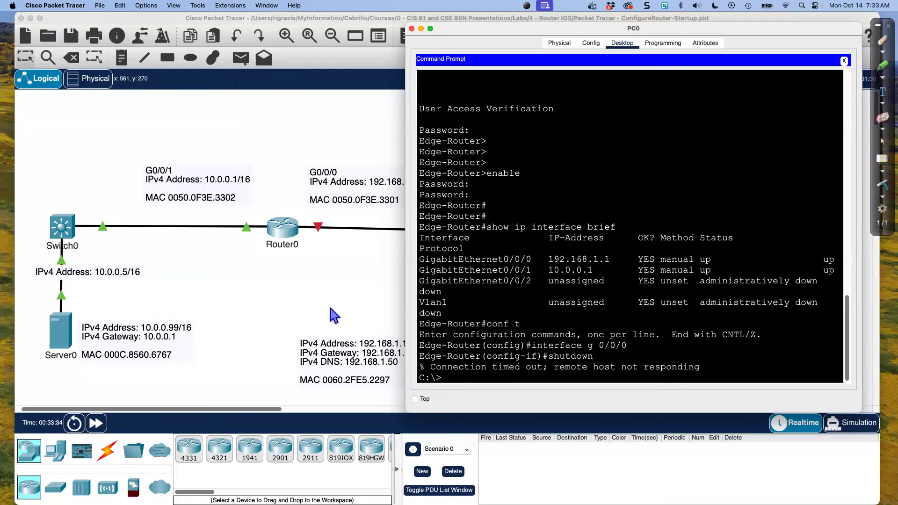
Open Router0's command line and examine the link and line protocol messages for GigabitEthernet0/0/0
left_click(346, 301)
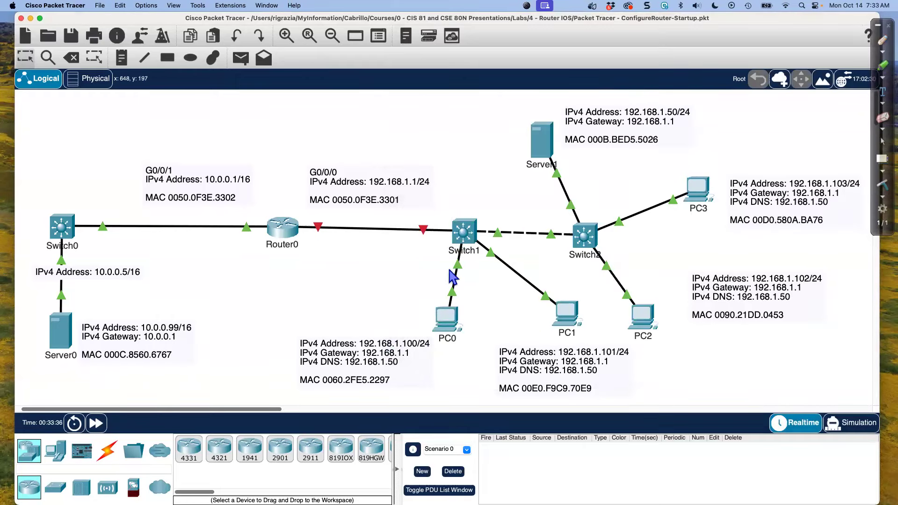
left_click(293, 232)
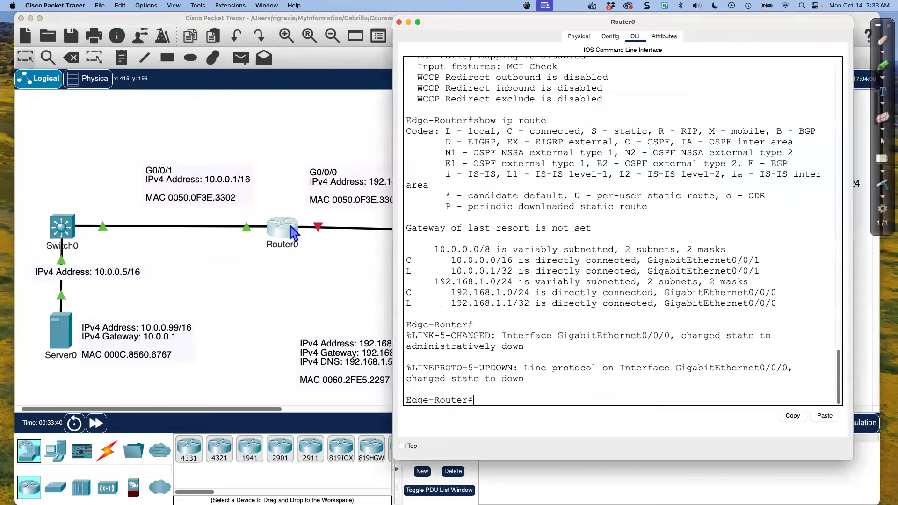
key("Return")
key("Return")
key("Return")
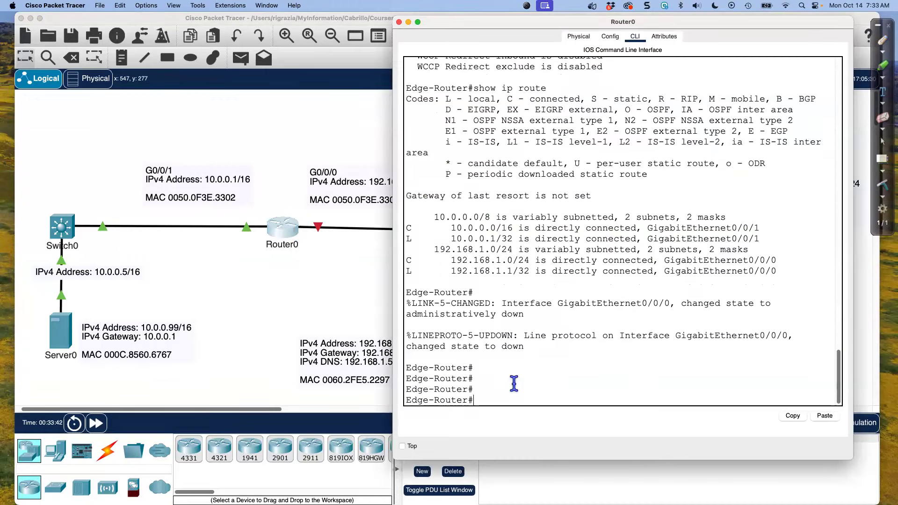
left_click_drag(406, 303, 548, 349)
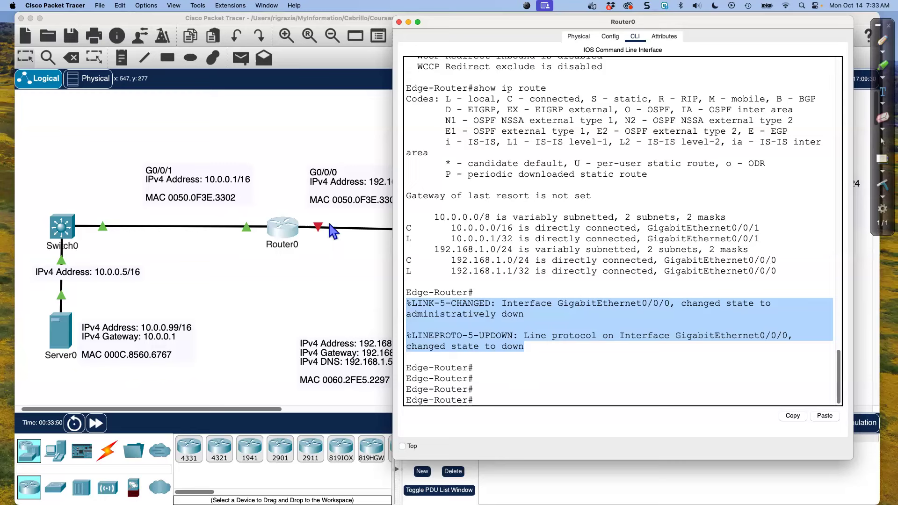
left_click(535, 324)
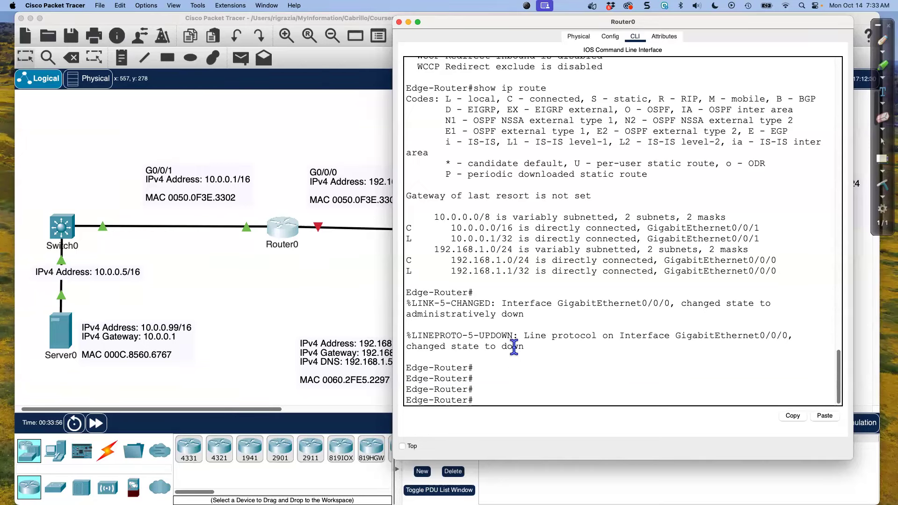
left_click(681, 303, "shift")
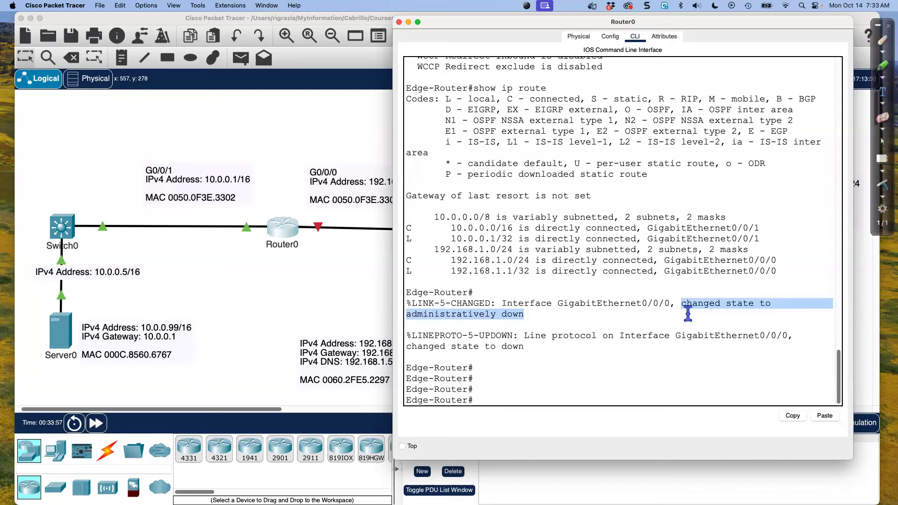
Run show ip inter brief on Router0 and examine the status and protocol of GigabitEthernet0/0/0
left_click(631, 392)
type("show")
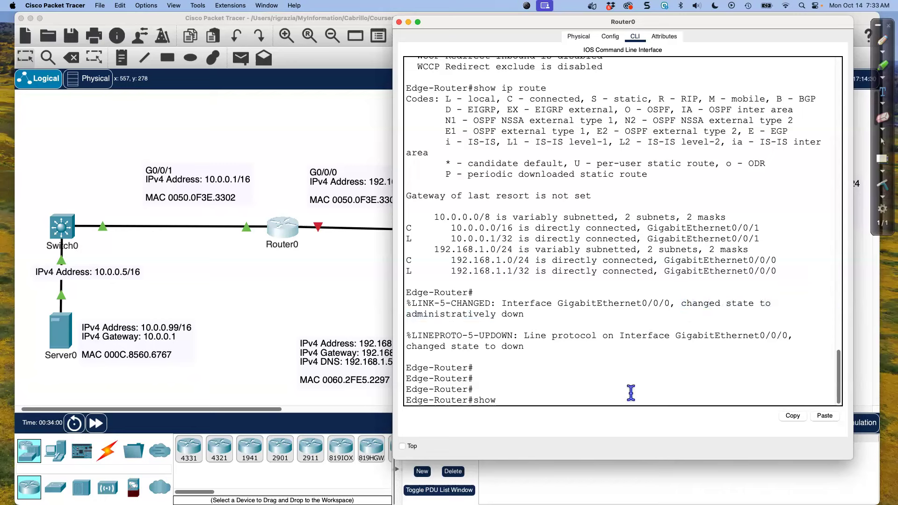
type(" ip inter brief")
key("Return")
left_click_drag(687, 357, 829, 357)
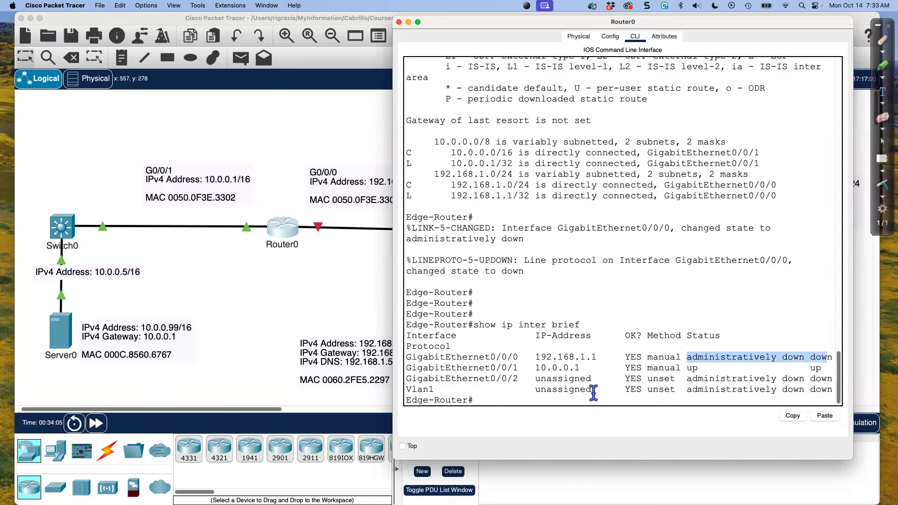
Enter configuration mode for interface g 0/0/0 on Router0 and re-enable the interface with no shutdown
left_click(520, 401)
type("conf t")
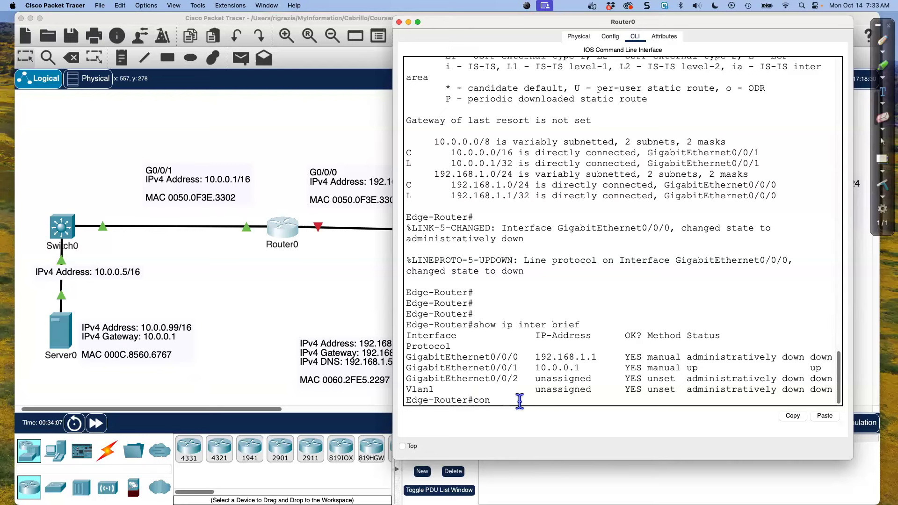
key("Return")
type("inter")
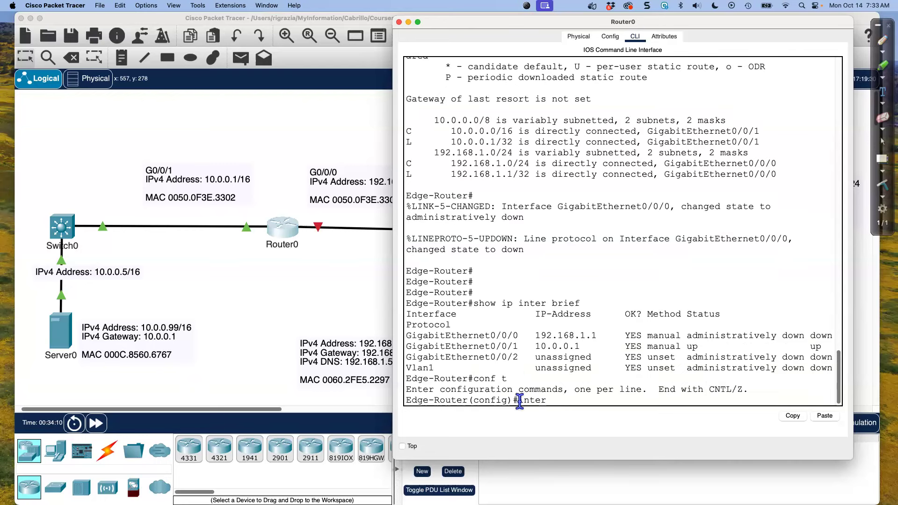
type(" g 0/0/0")
key("Return")
type("no shutdown")
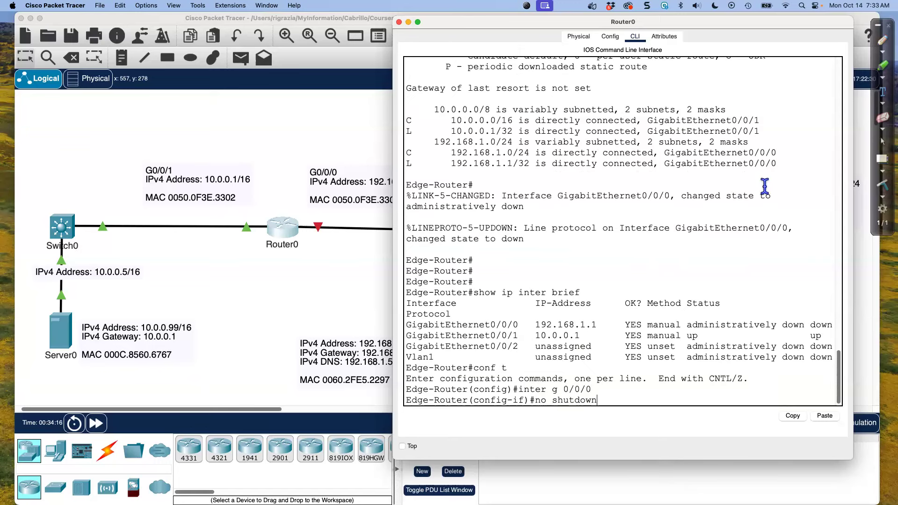
key("Return")
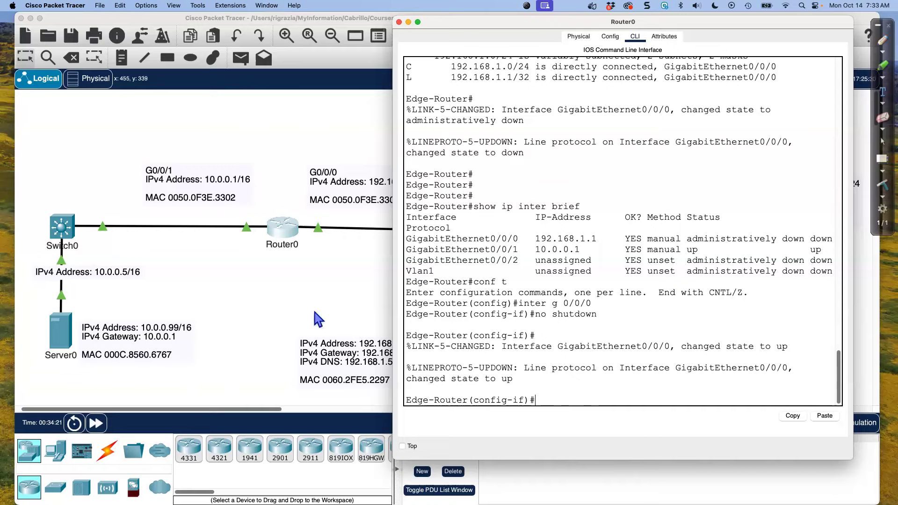
Bring up PC0's command prompt, move its window clear of the Router0–Switch1 link, and ping 192.168.1.1
left_click(330, 301)
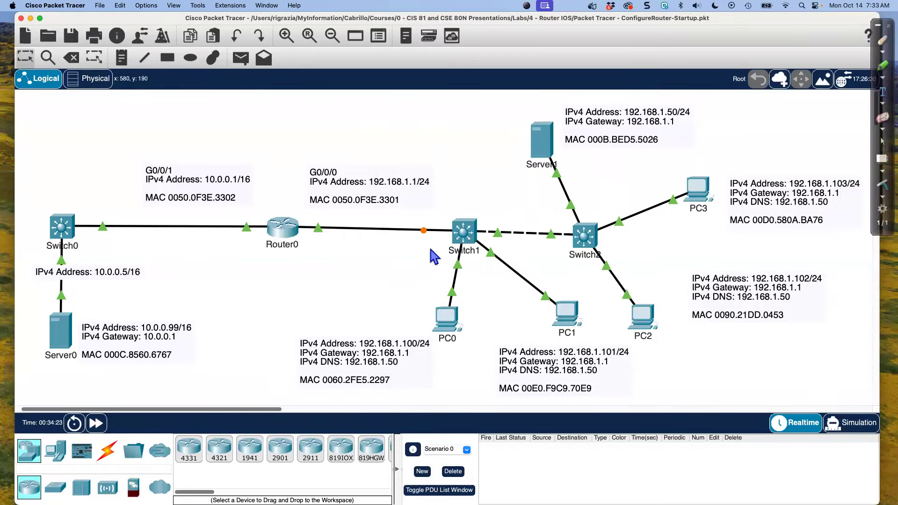
left_click(448, 322)
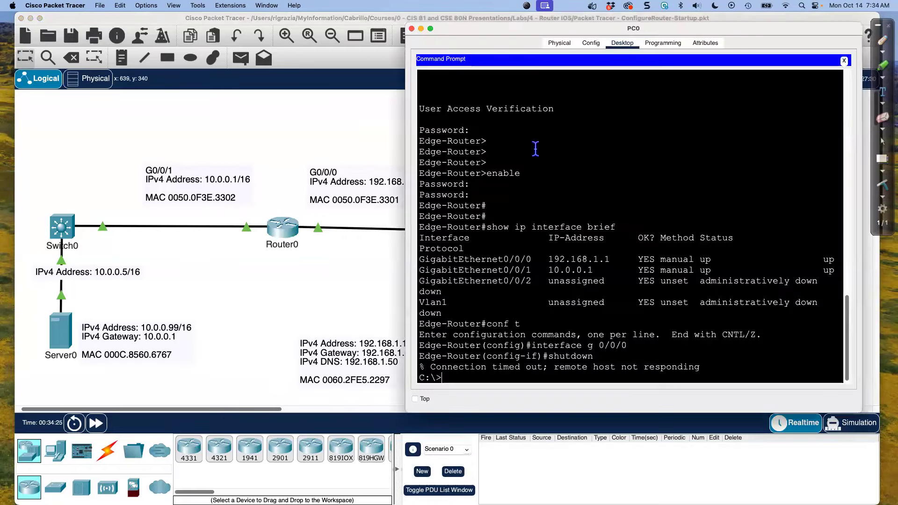
left_click_drag(503, 25, 593, 32)
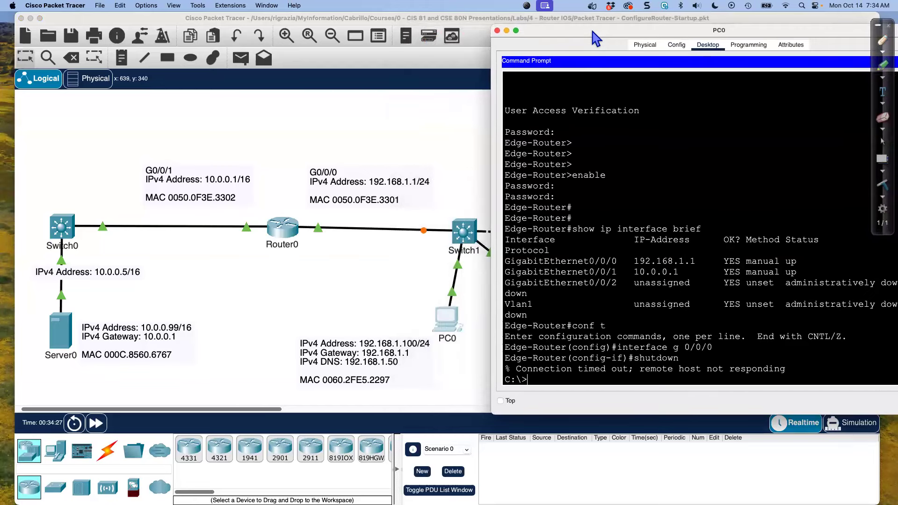
type("ping 192.168.1.1")
key("Return")
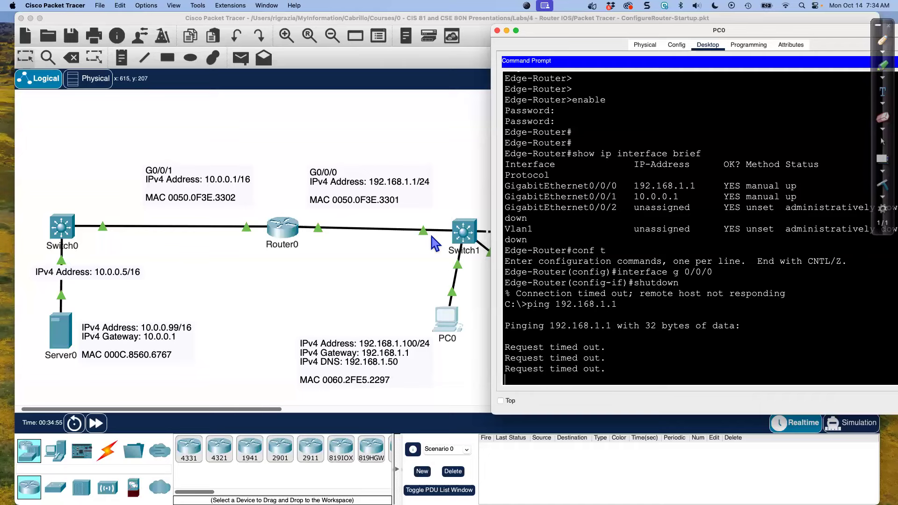
Repeat the ping to 192.168.1.1 from PC0 and return to the network topology
key("Up")
key("Return")
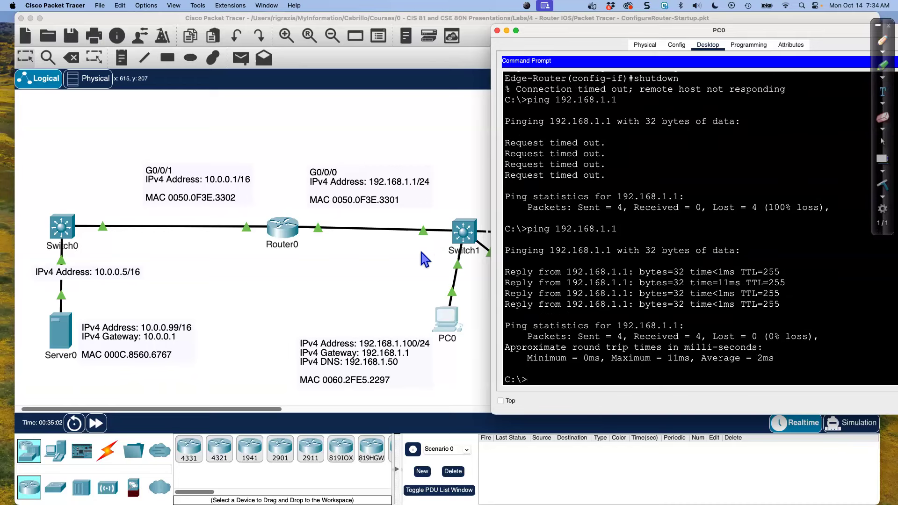
left_click(338, 268)
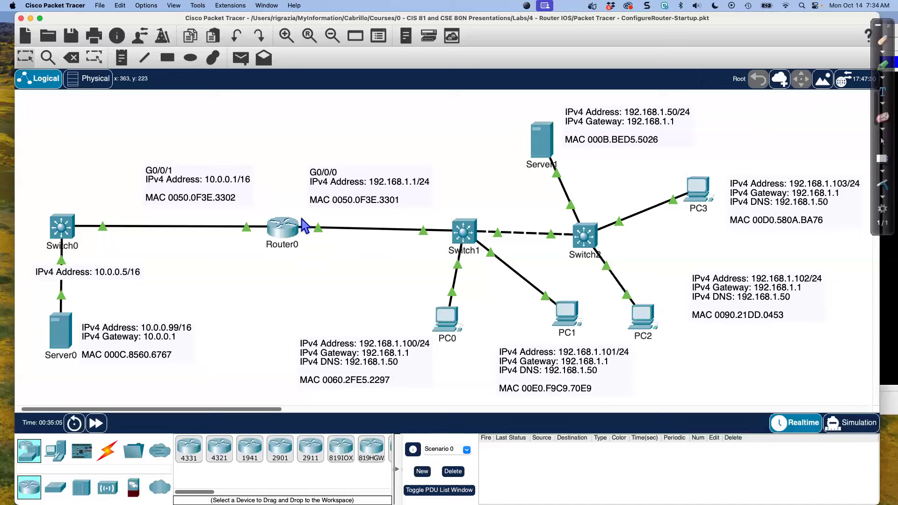